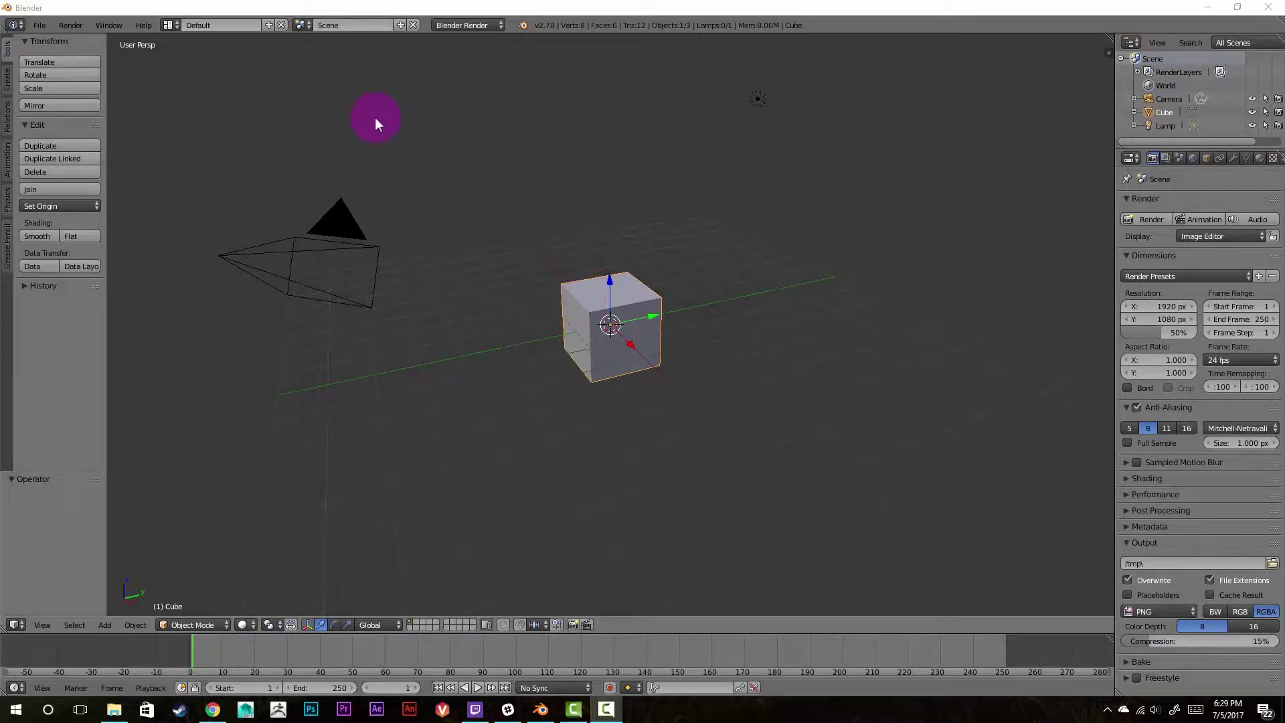
# Switch the screen layout to Video Editing.
pyautogui.click(173, 26)
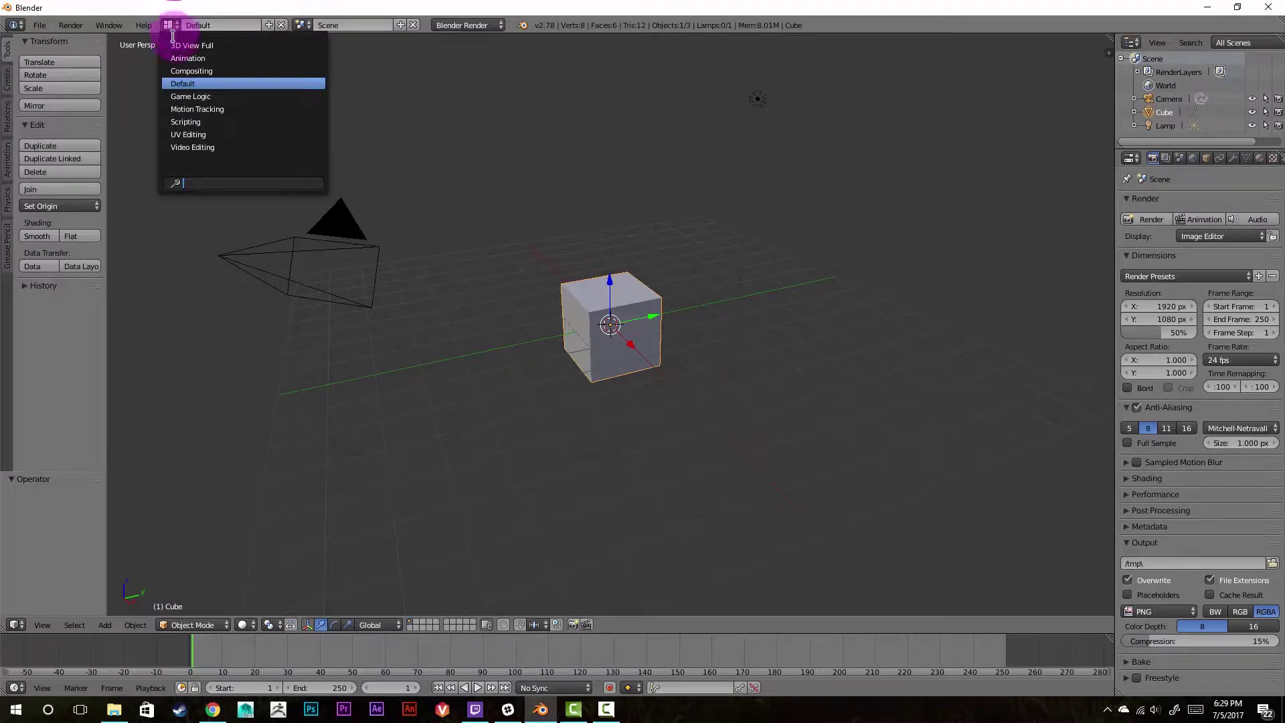
pyautogui.click(220, 147)
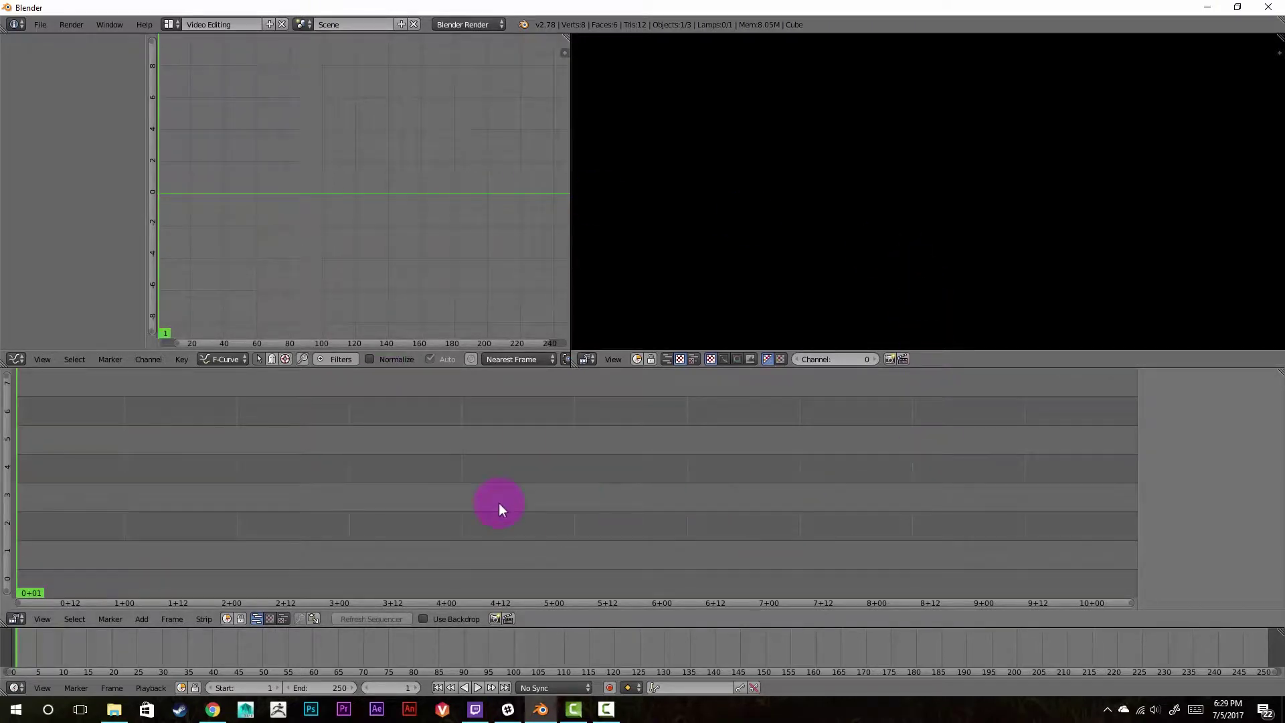
pyautogui.moveTo(525, 482)
pyautogui.mouseDown(button='middle')
pyautogui.moveTo(563, 476)
pyautogui.moveTo(540, 480)
pyautogui.mouseUp(button='middle')
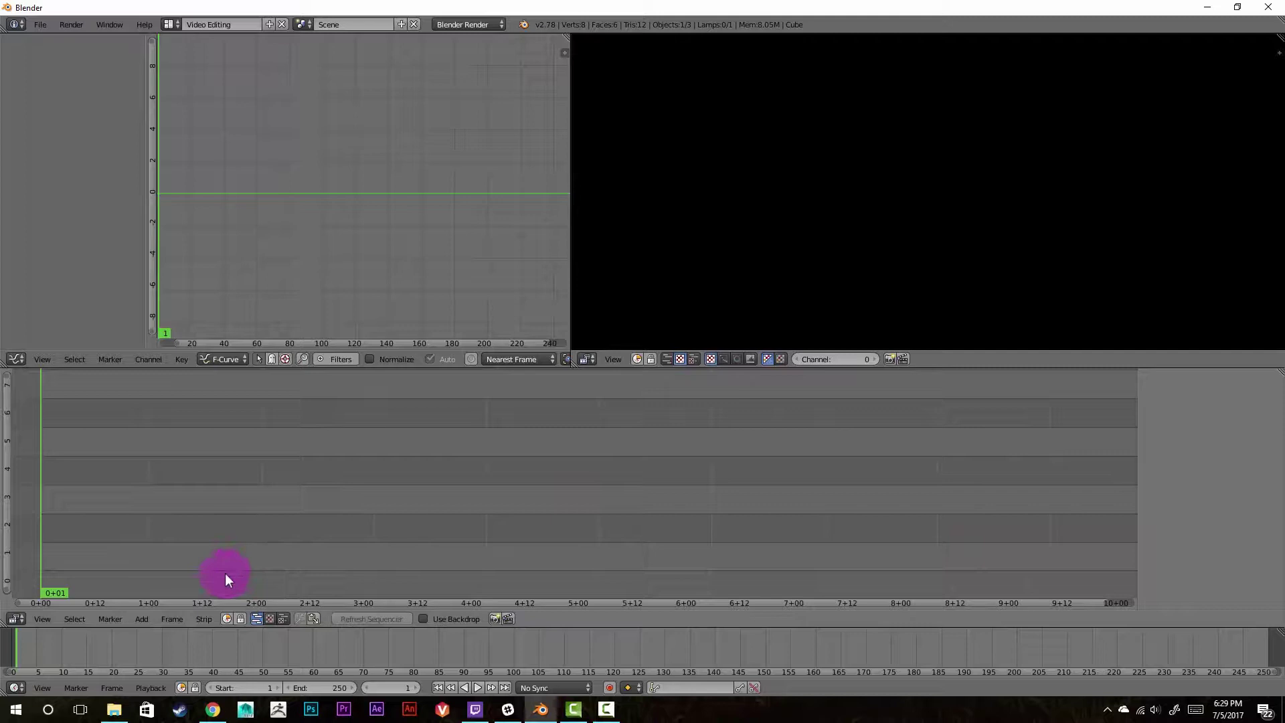
# Start adding an image strip to the sequencer and browse to the E:\WaterTest folder.
pyautogui.click(146, 620)
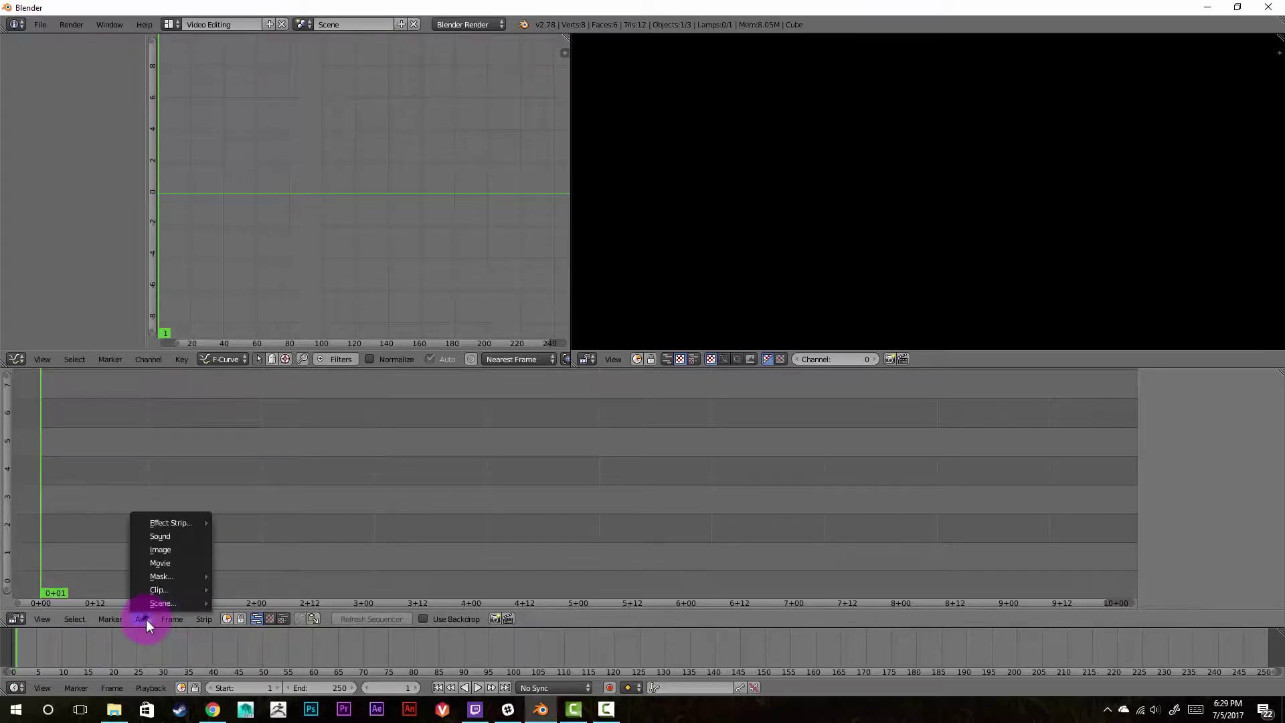
pyautogui.click(157, 551)
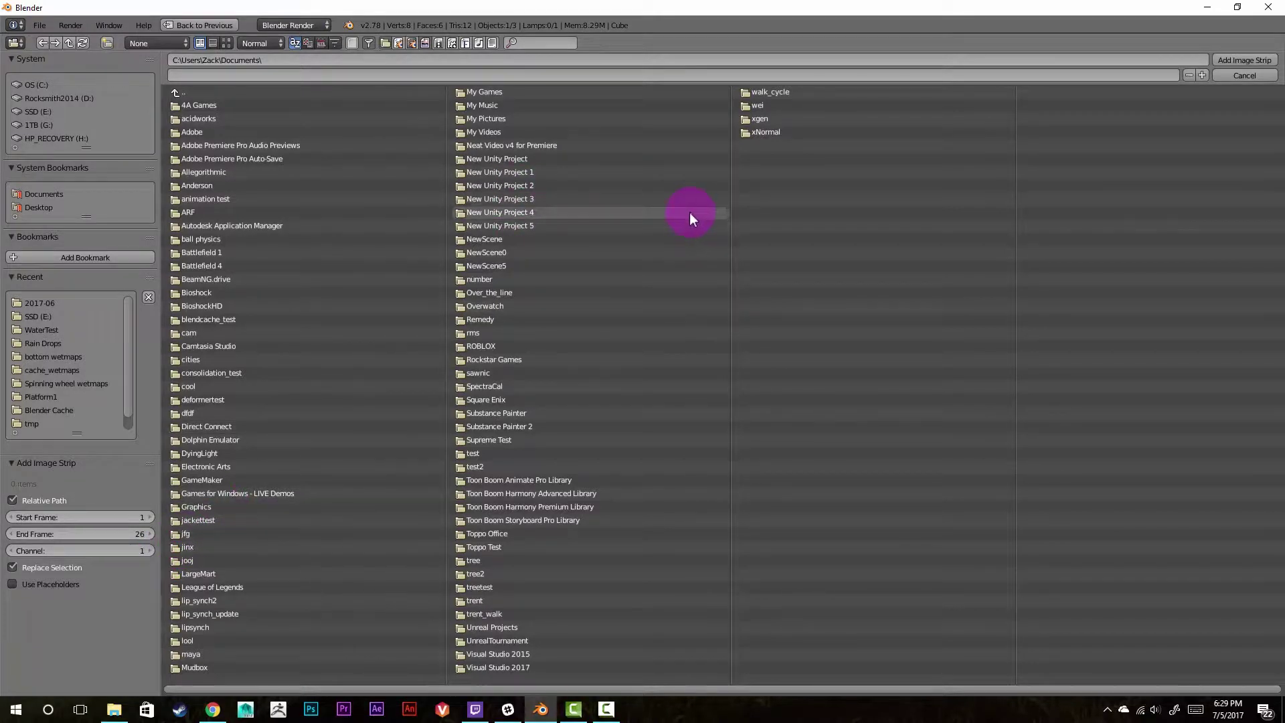
pyautogui.click(49, 315)
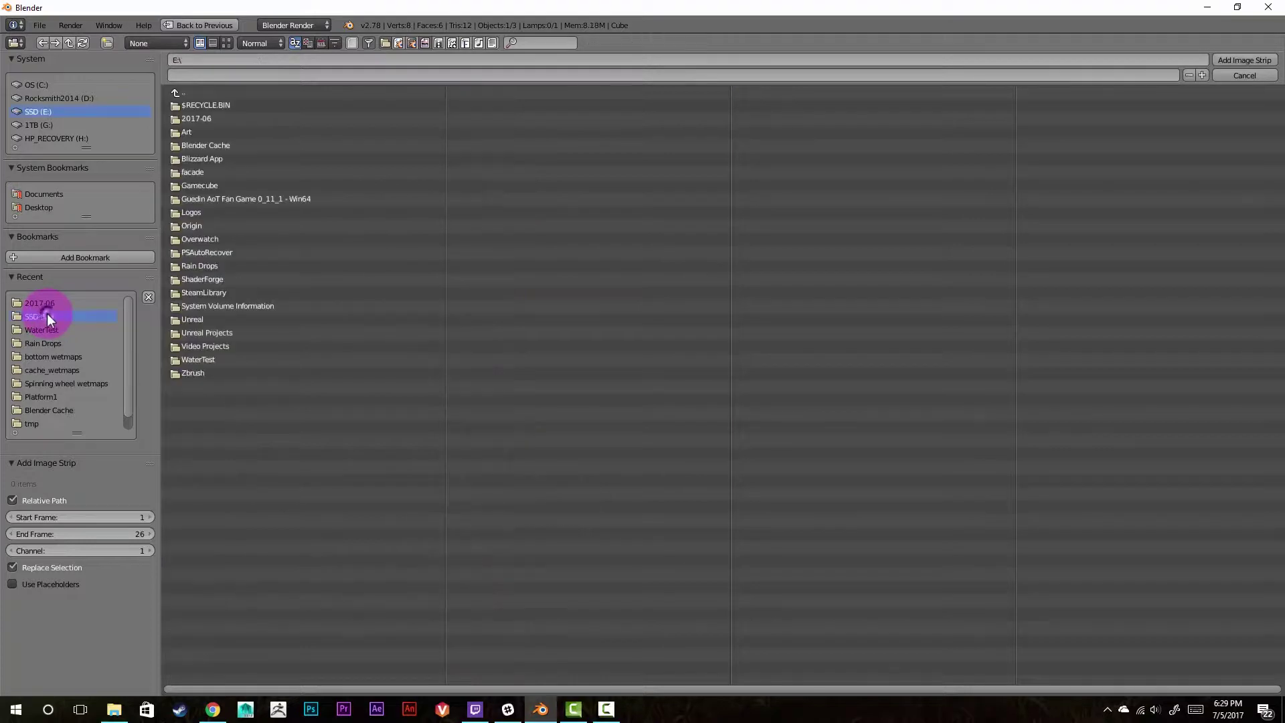
pyautogui.click(273, 363)
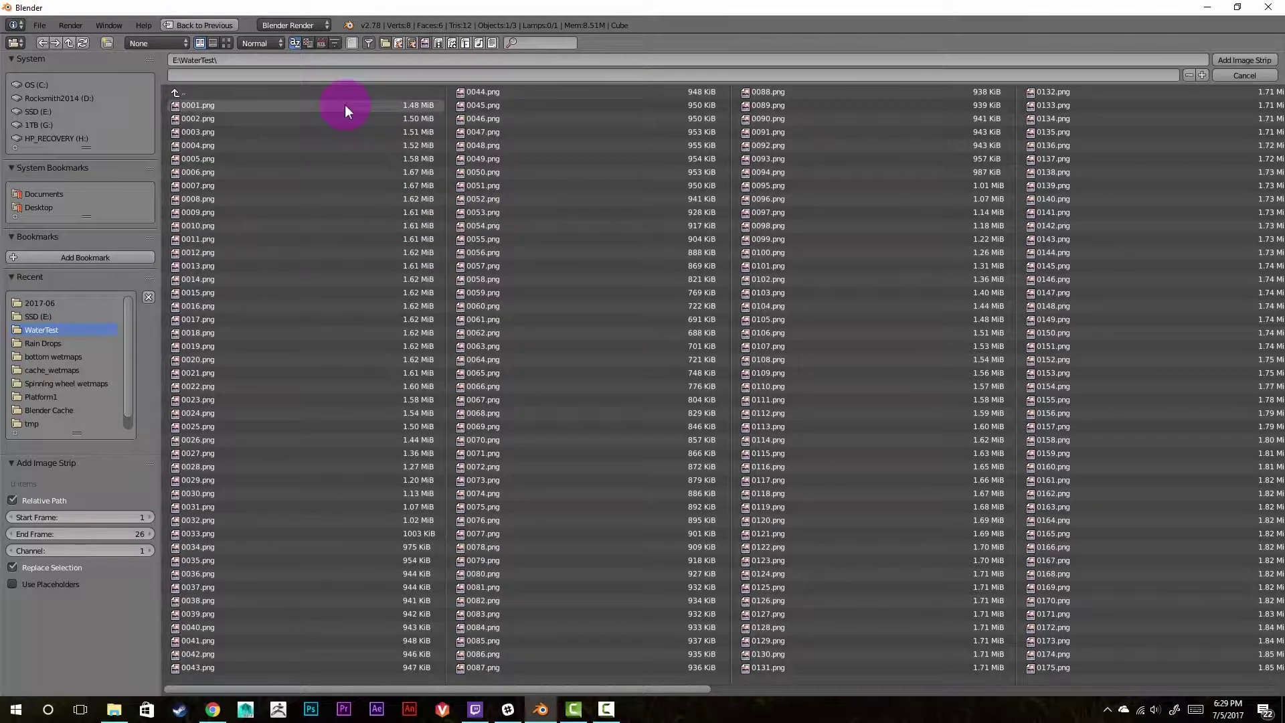
# Select all the numbered PNG frames in the WaterTest folder and add them as one image strip.
pyautogui.moveTo(344, 104); pyautogui.dragTo(341, 135)
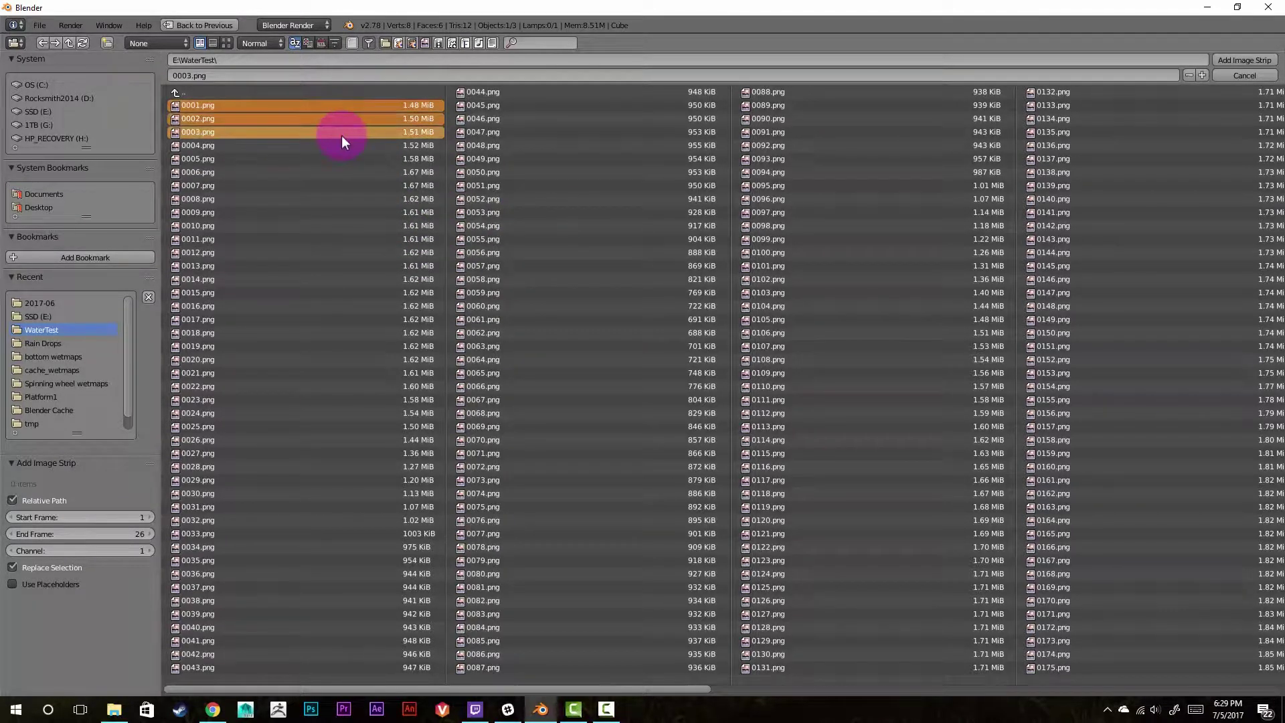
pyautogui.keyDown('shift'); pyautogui.click(344, 158); pyautogui.keyUp('shift')
pyautogui.moveTo(852, 112); pyautogui.dragTo(267, 564)
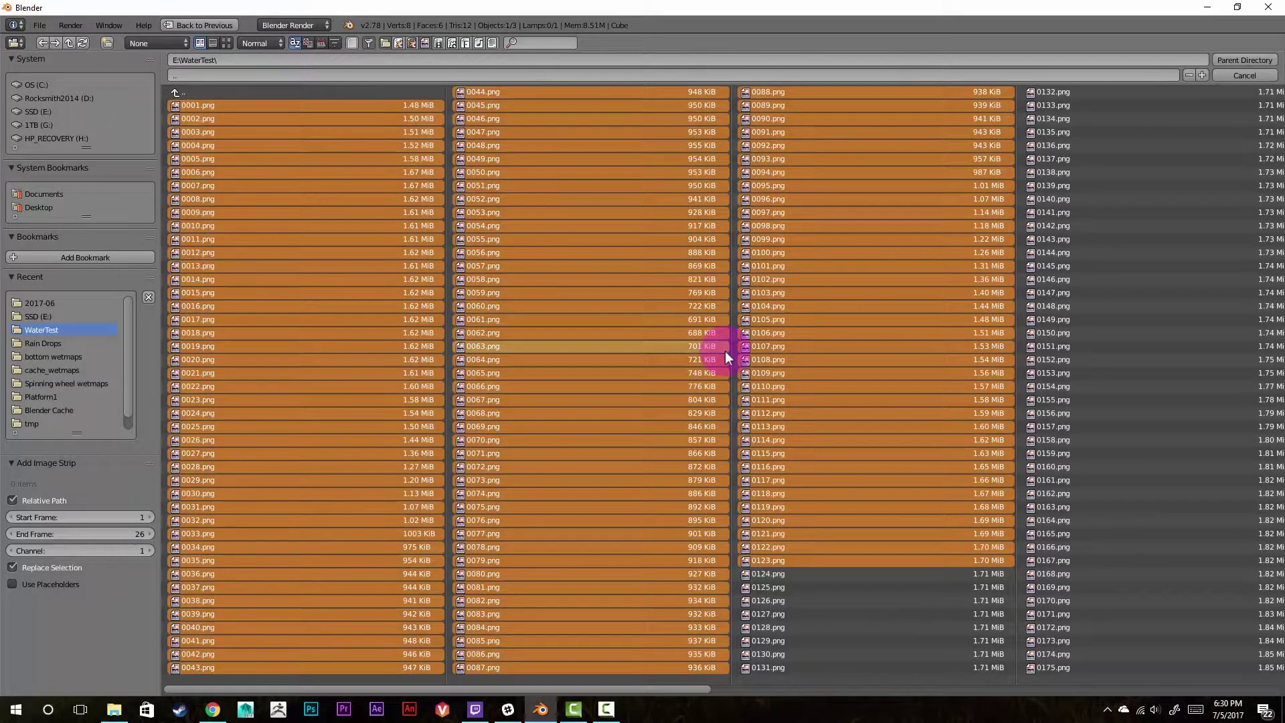
pyautogui.press('a')
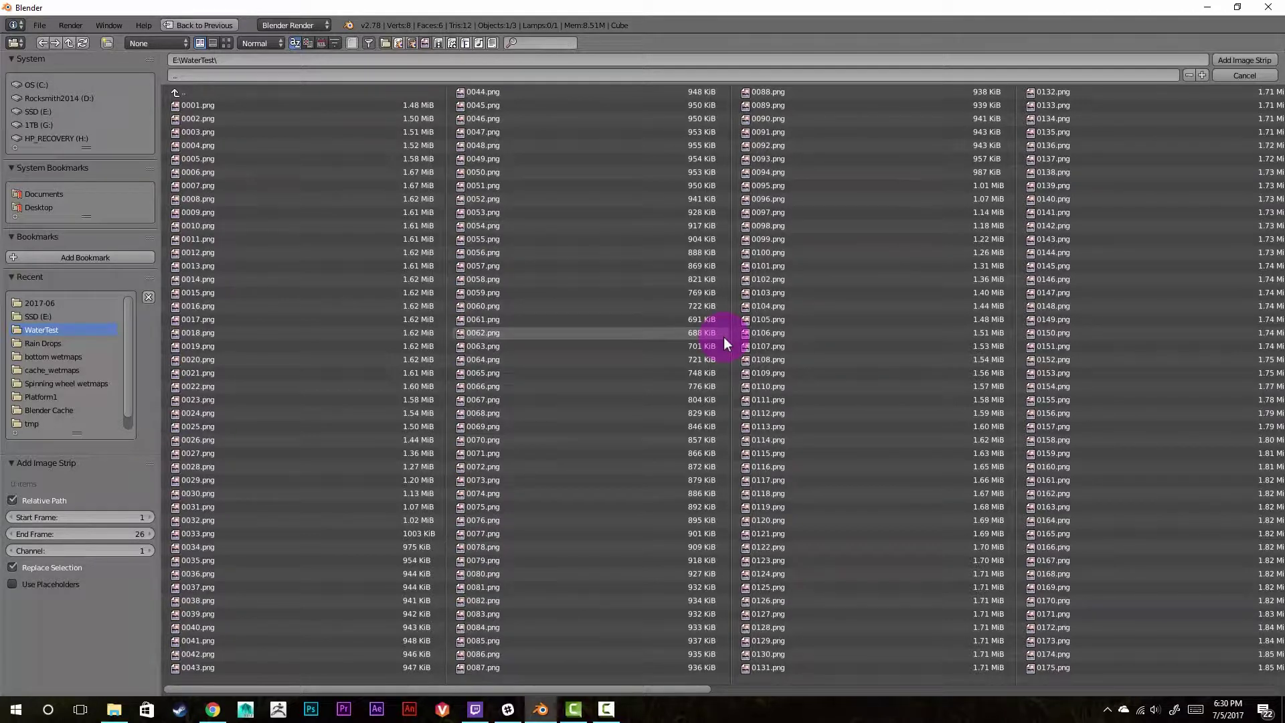
pyautogui.press('a')
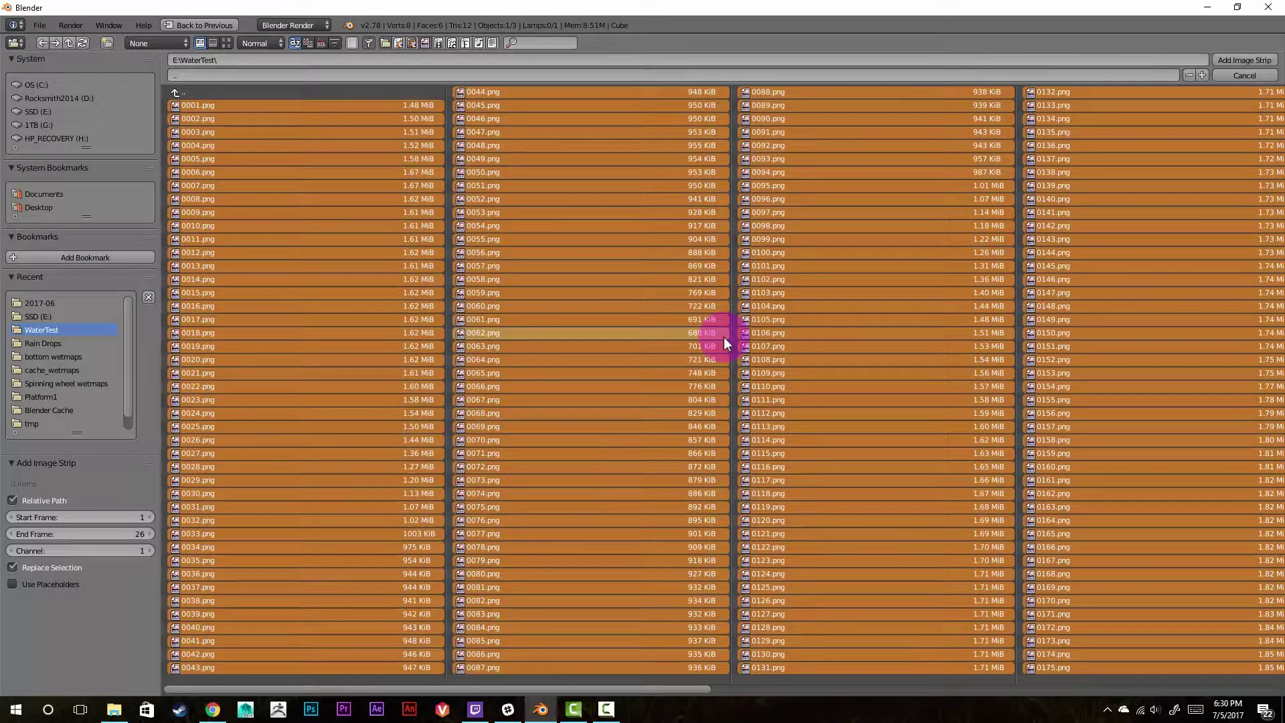
pyautogui.scroll(-2, 778, 328)
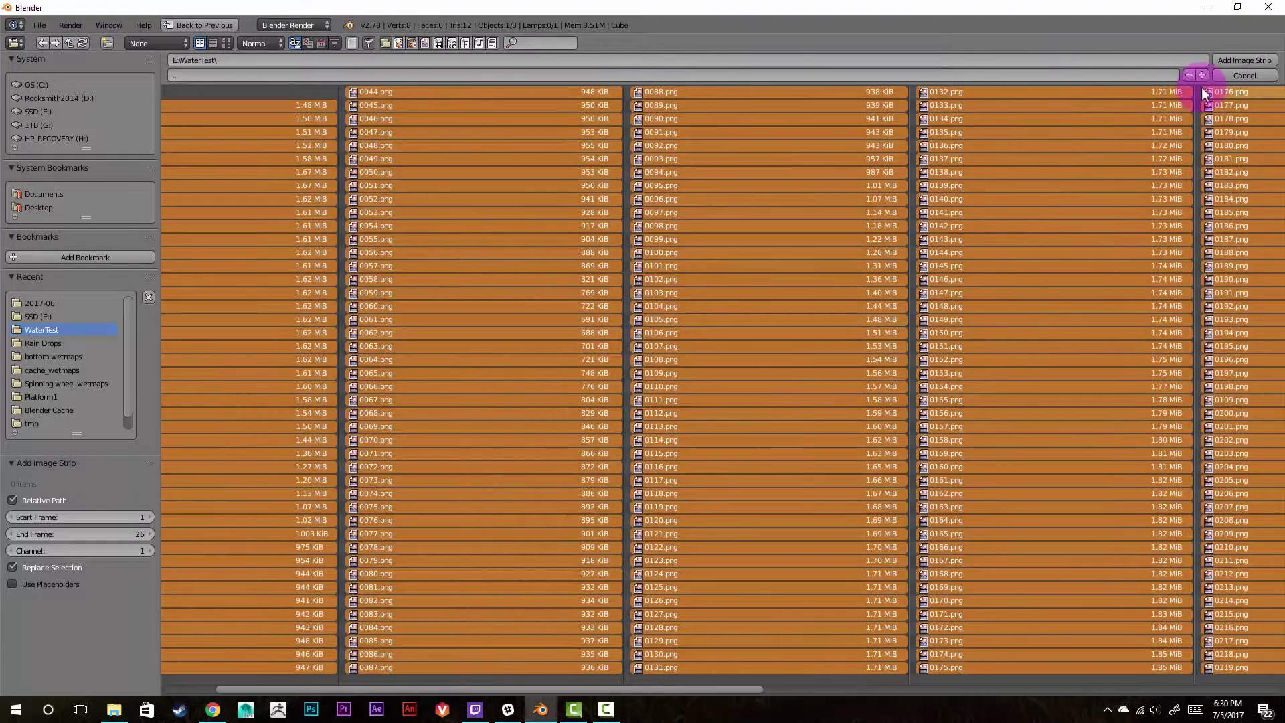
pyautogui.click(1227, 59)
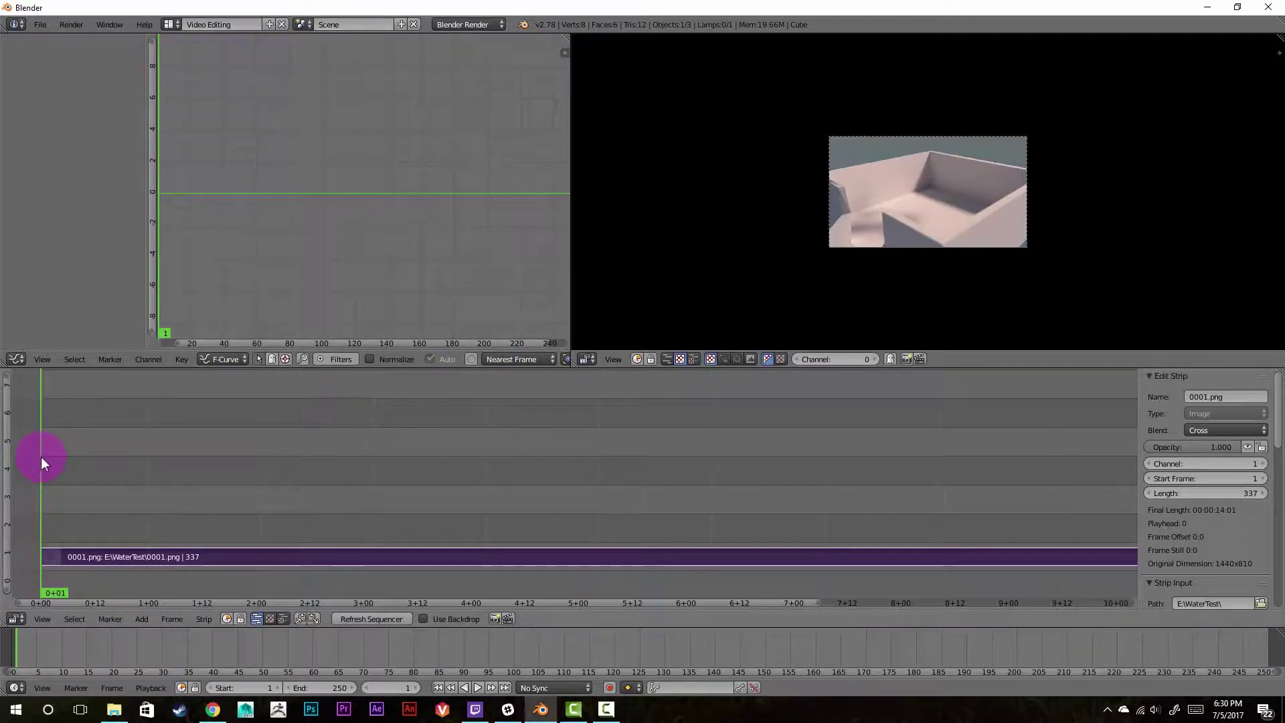
# Play the water image strip and scrub back through it to preview the animation.
pyautogui.hotkey('alt', 'a')
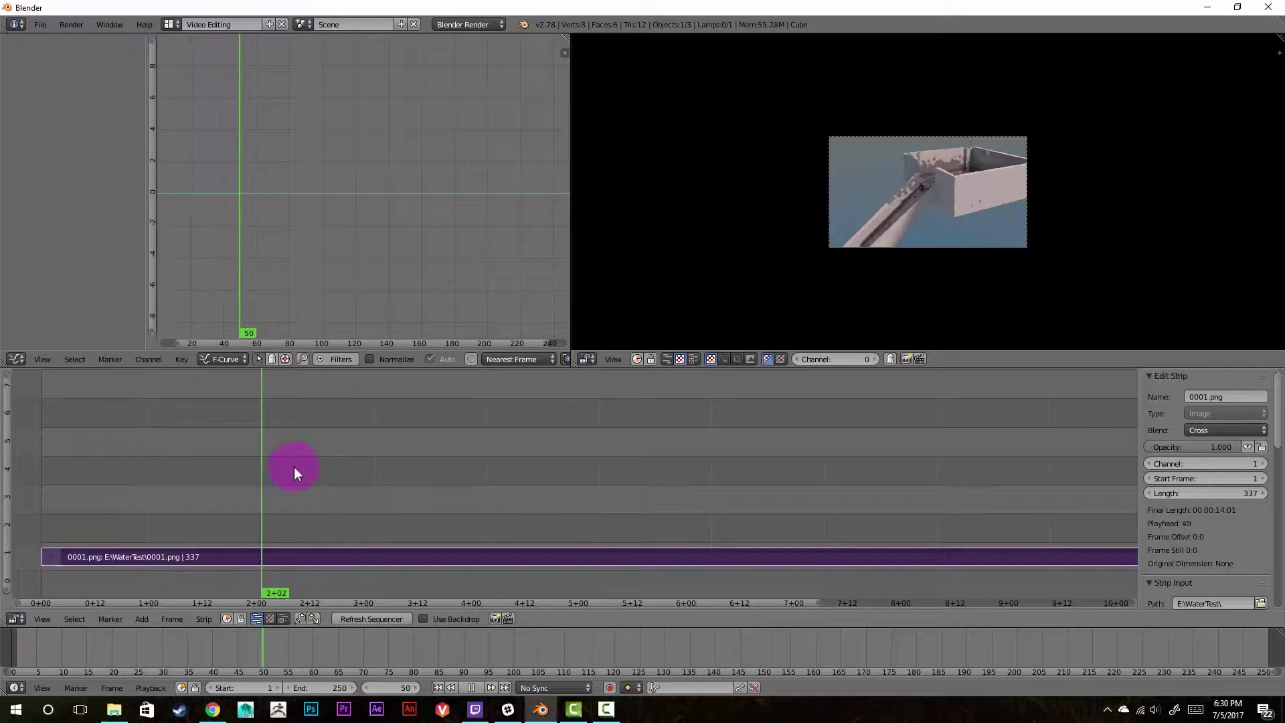
pyautogui.hotkey('alt', 'a')
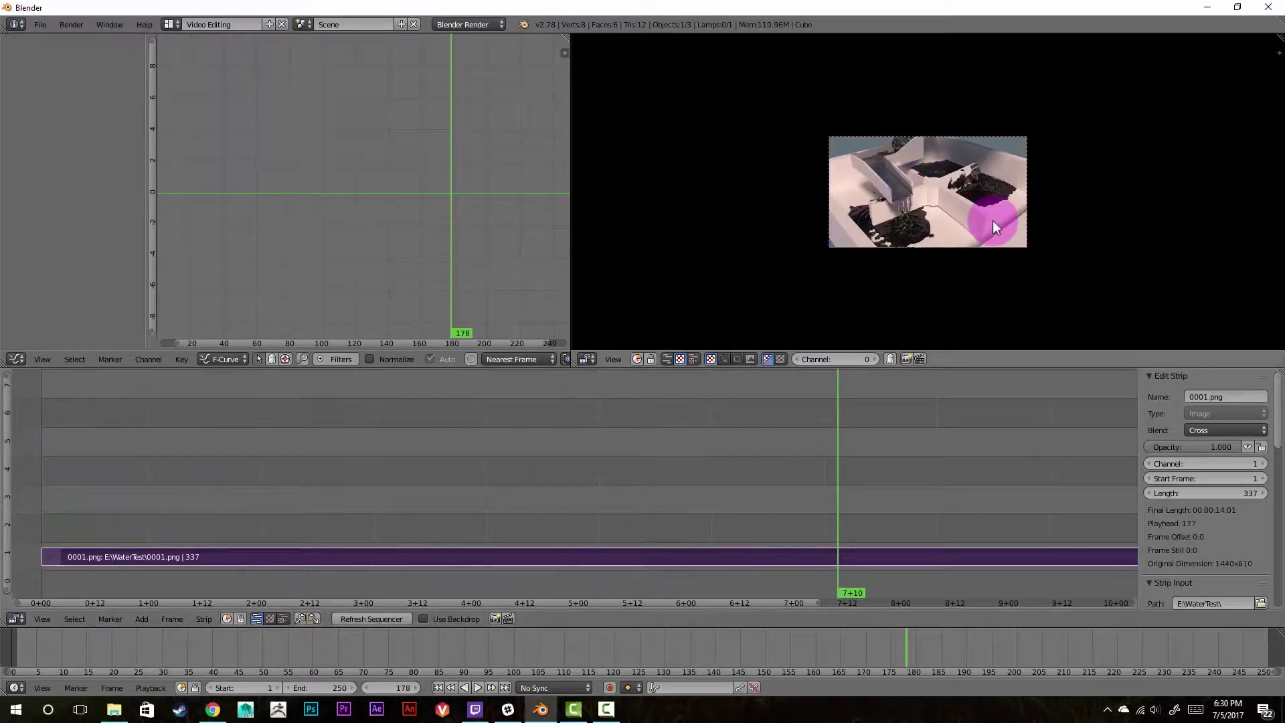
pyautogui.click(901, 503)
pyautogui.moveTo(633, 510); pyautogui.dragTo(465, 559)
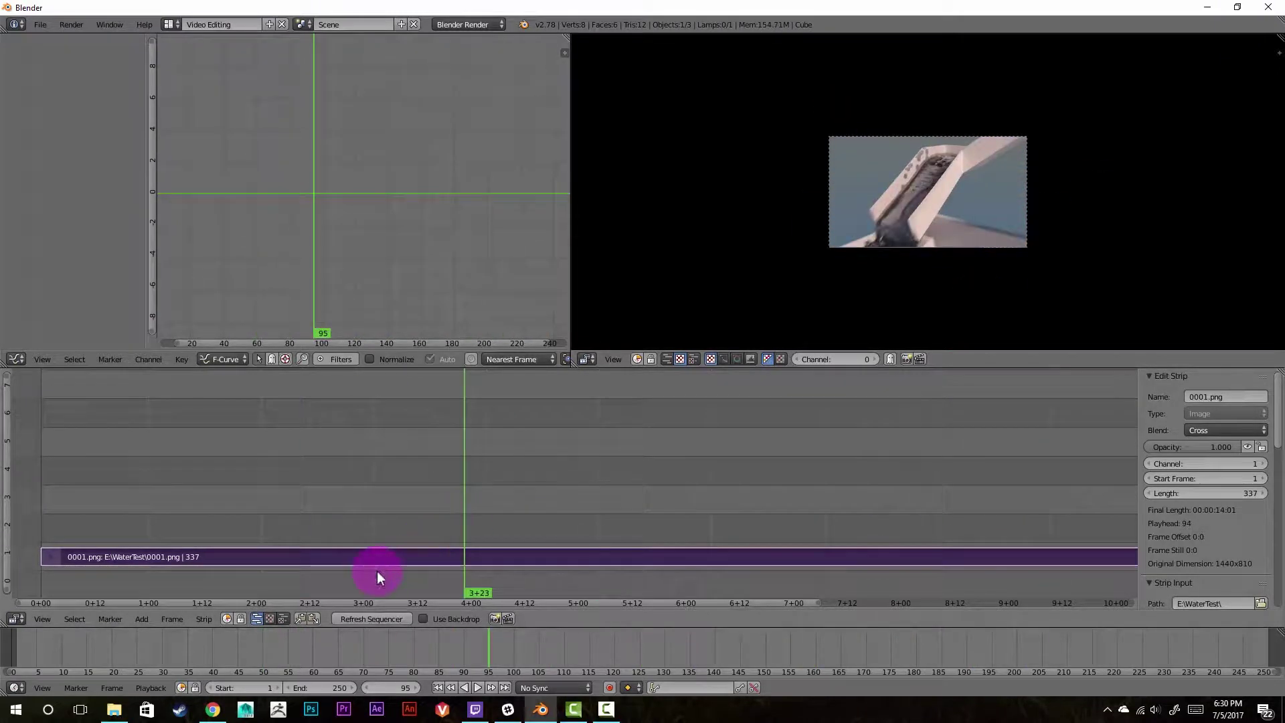
pyautogui.moveTo(446, 505); pyautogui.dragTo(180, 535)
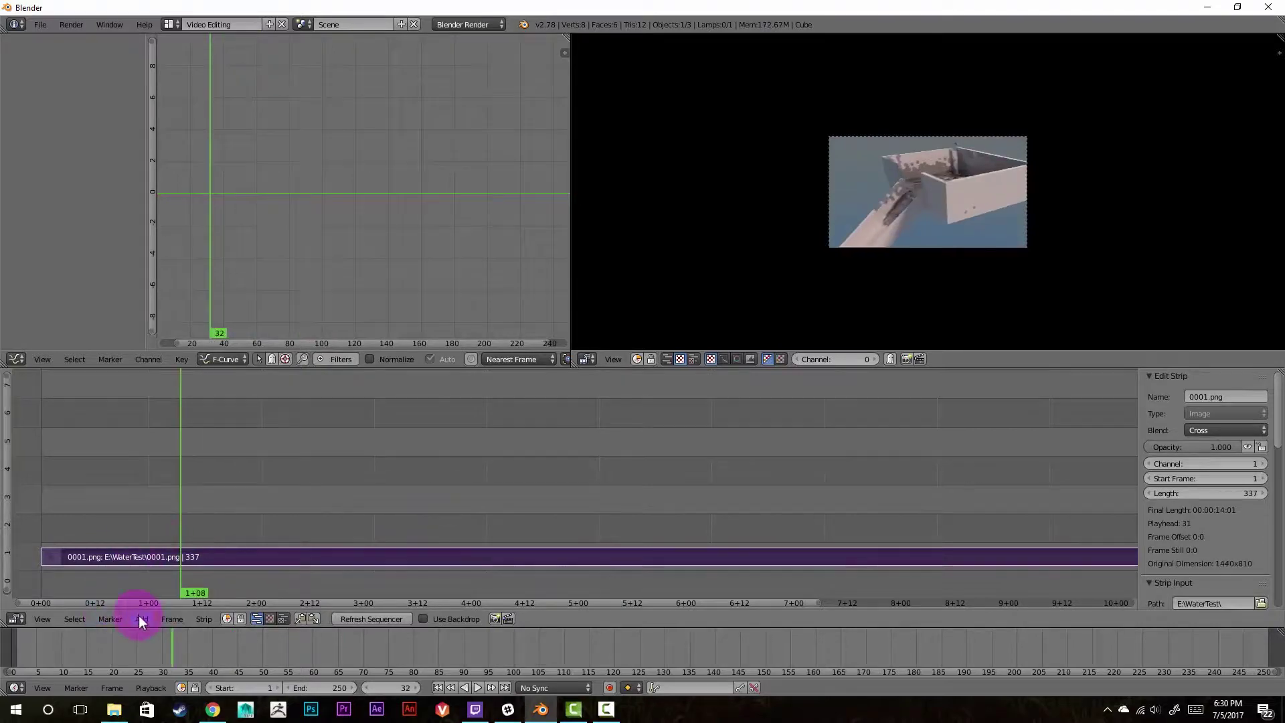
# Add the photos _DSC0893.JPG through _DSC0903.JPG from E:\2017-06 as an image strip starting at frame 32.
pyautogui.click(140, 619)
pyautogui.click(171, 547)
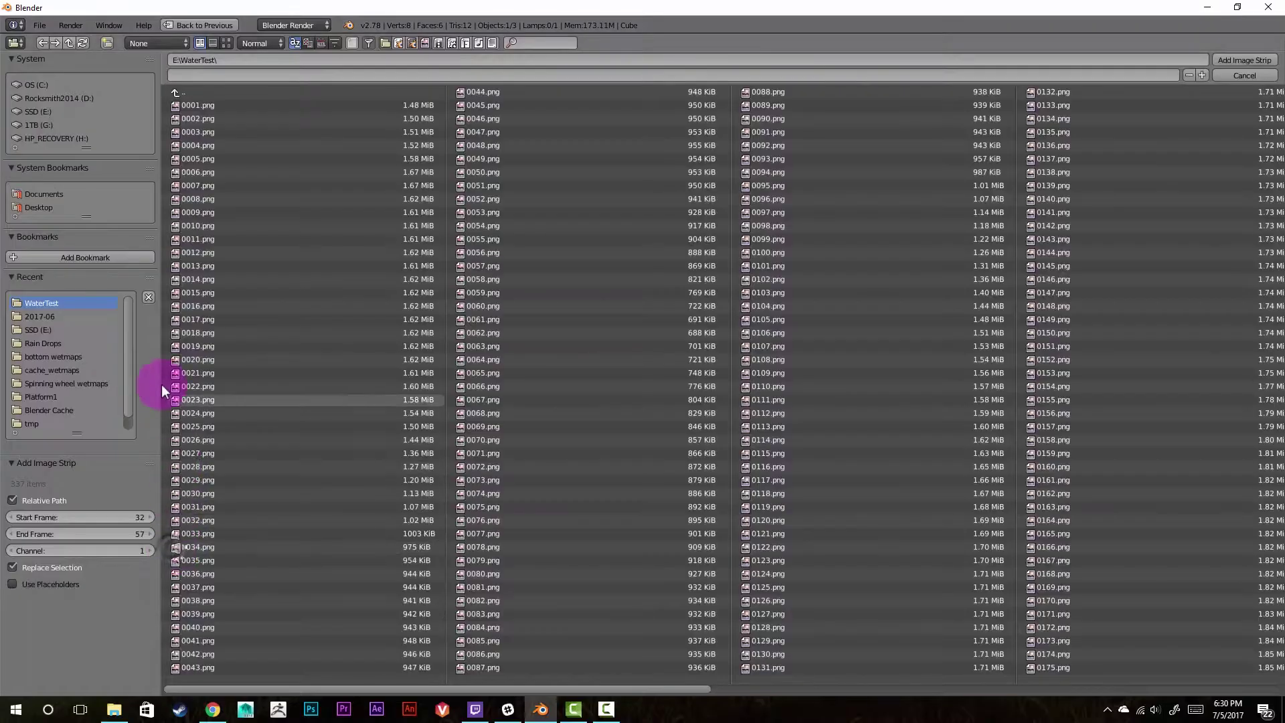
pyautogui.click(43, 315)
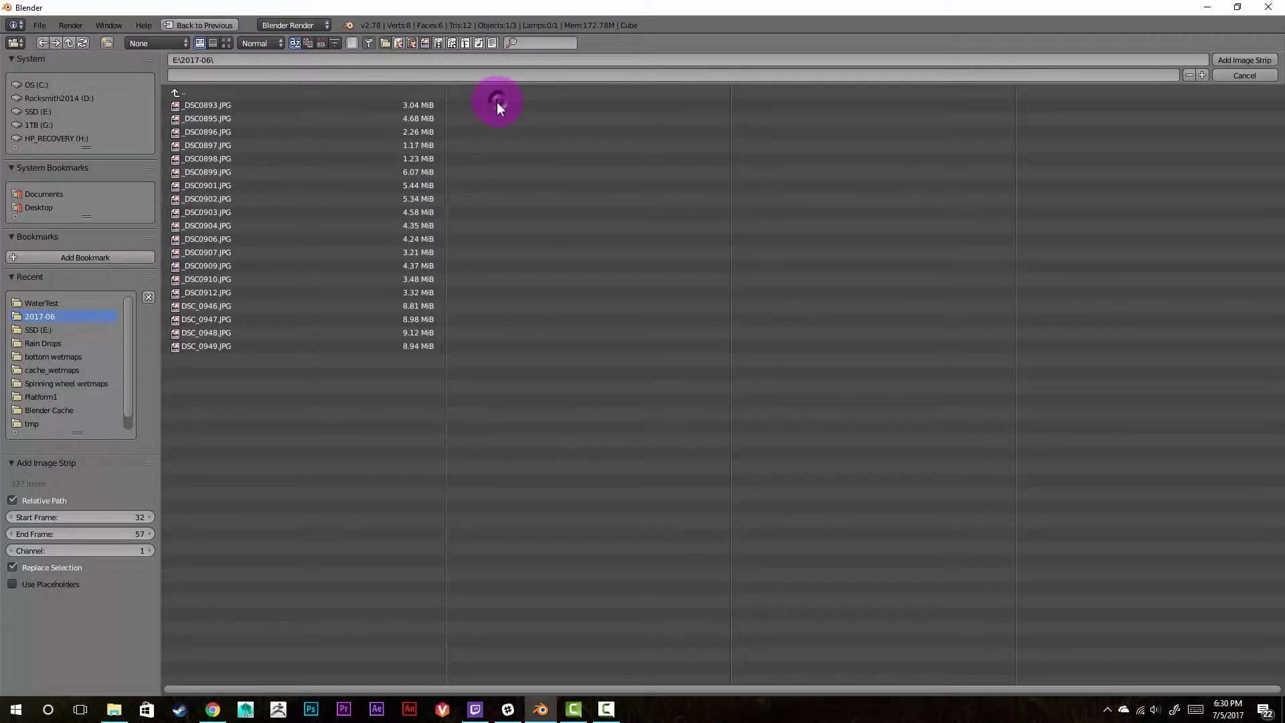
pyautogui.moveTo(498, 102); pyautogui.dragTo(305, 212)
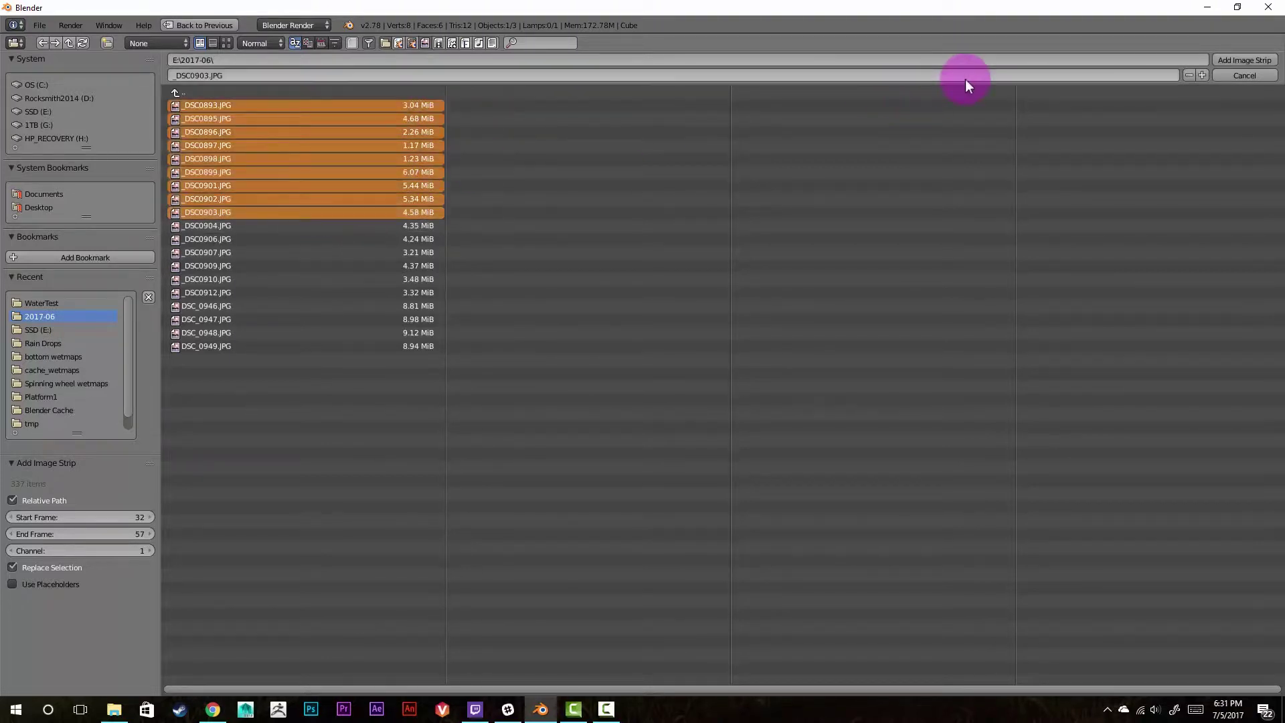
pyautogui.click(1251, 60)
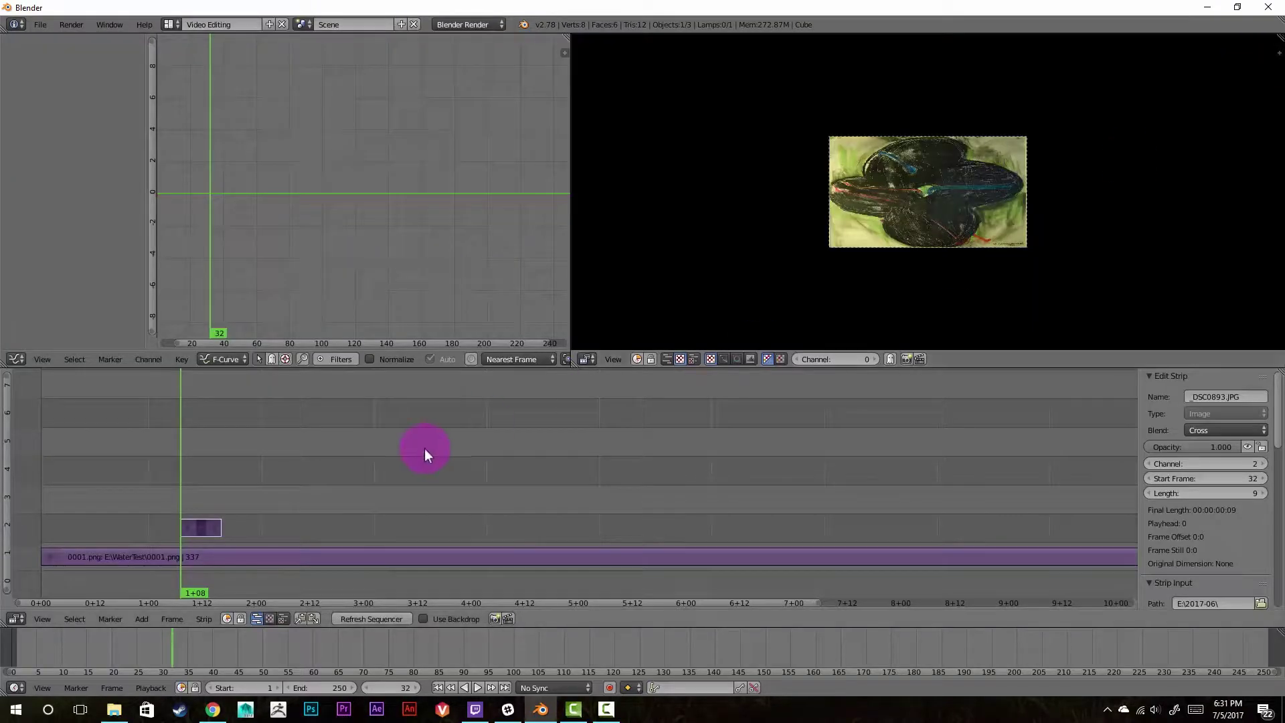
# Scrub across the short photo strip to preview it, and delete it from the sequencer.
pyautogui.hotkey('alt', 'a')
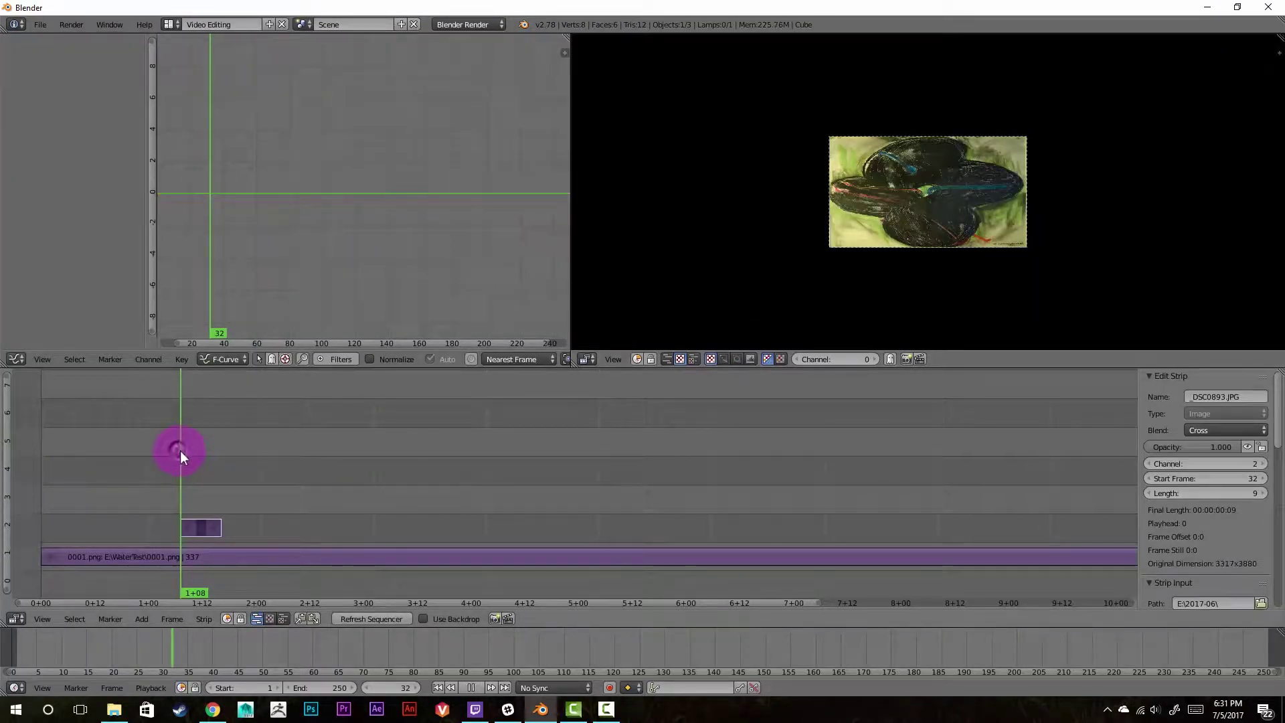
pyautogui.moveTo(198, 451); pyautogui.dragTo(226, 453)
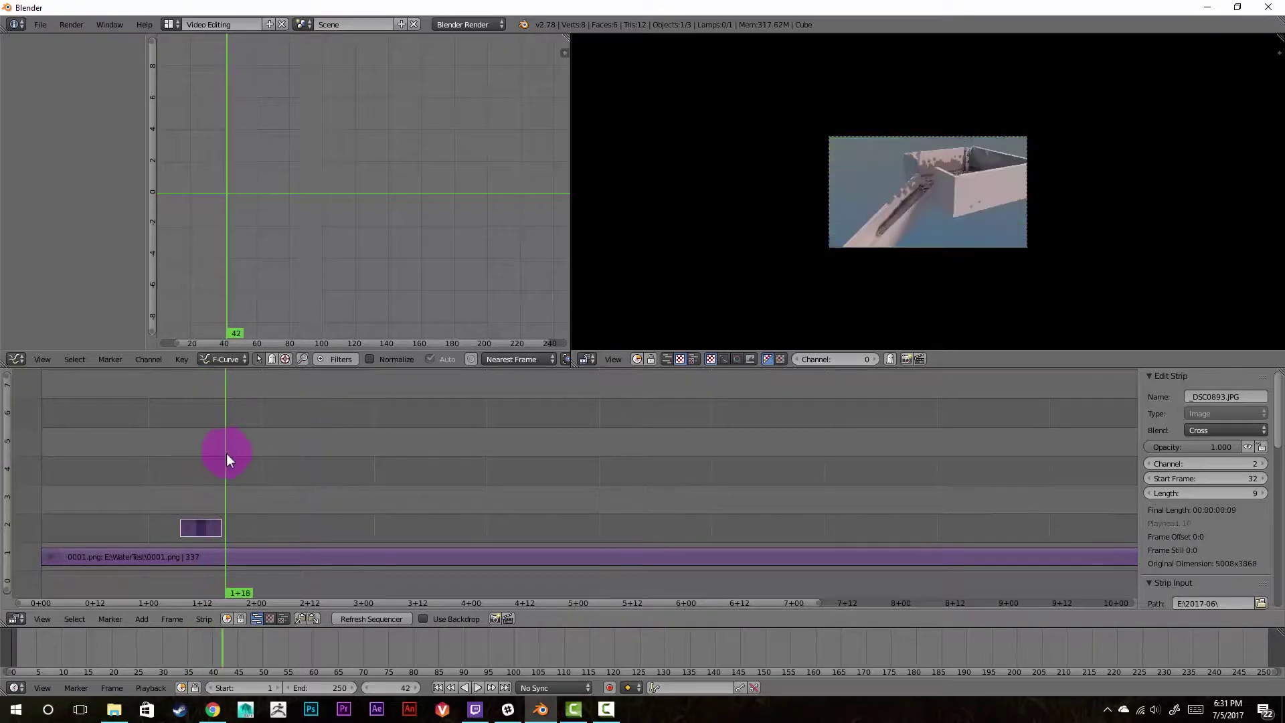
pyautogui.press('x')
pyautogui.click(195, 529)
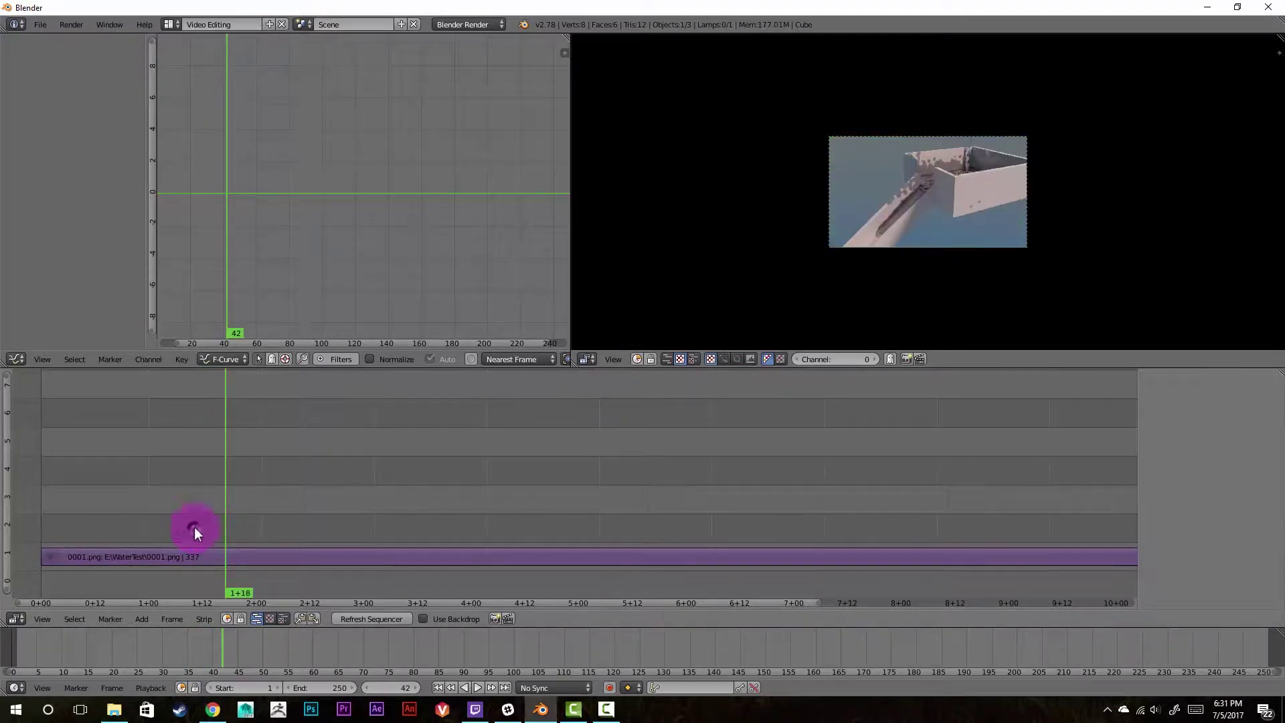
# Return to the start of the water strip and scrub through the animation to frame 166.
pyautogui.press('Left')
pyautogui.press('Left')
pyautogui.press('Left')
pyautogui.press('Left')
pyautogui.hotkey('shift', 'Left')
pyautogui.hotkey('alt', 'a')
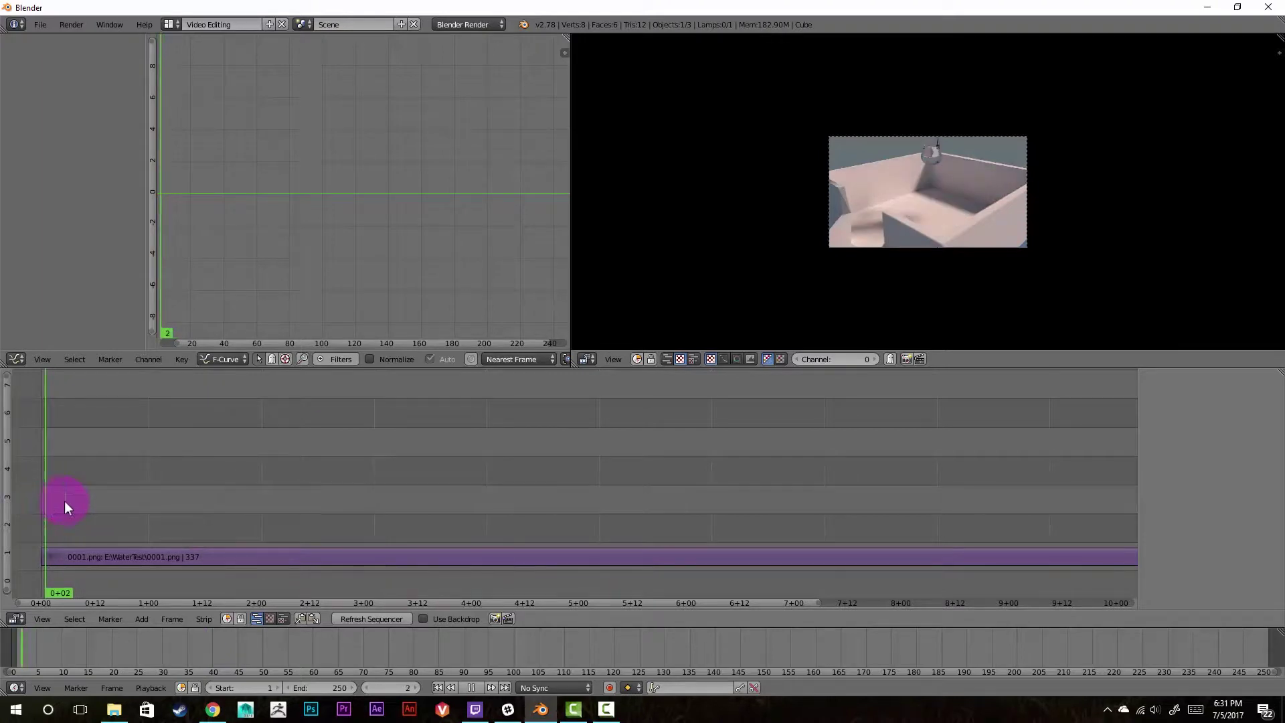
pyautogui.moveTo(64, 501); pyautogui.dragTo(783, 523)
pyautogui.hotkey('alt', 'a')
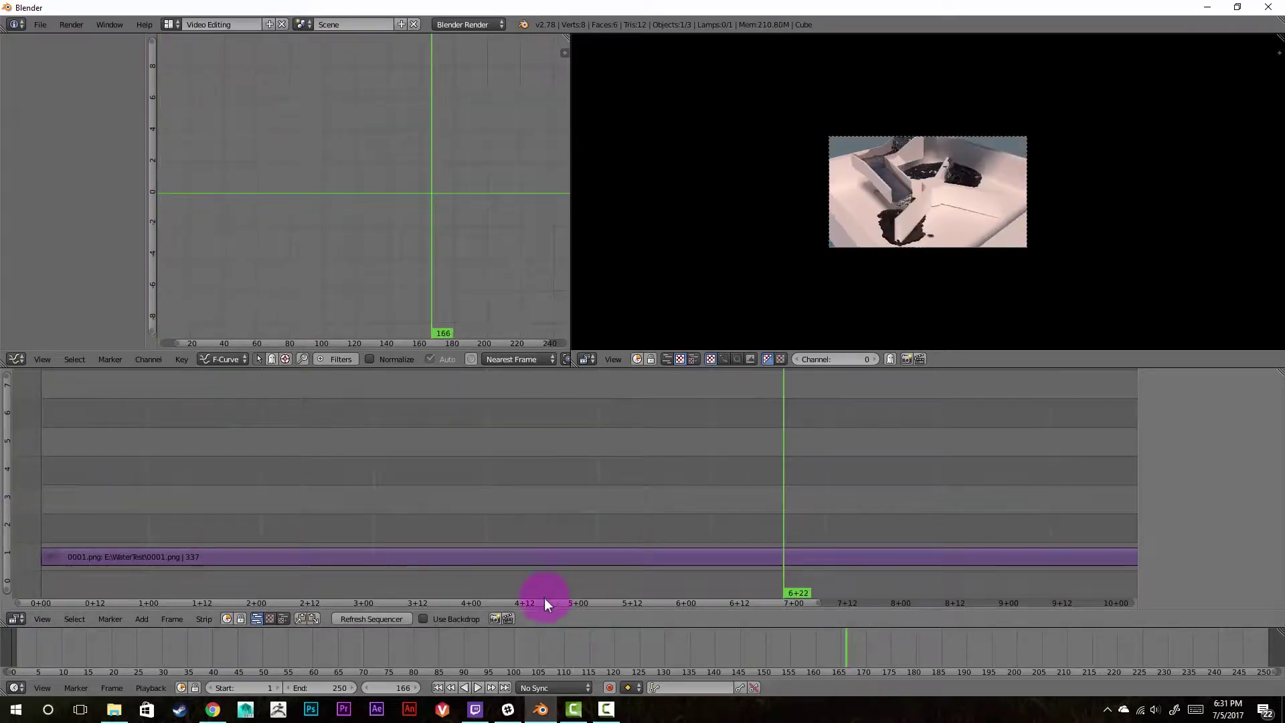
# Scrub the water animation up to the end of the scene's 250-frame range.
pyautogui.moveTo(545, 597); pyautogui.dragTo(772, 595)
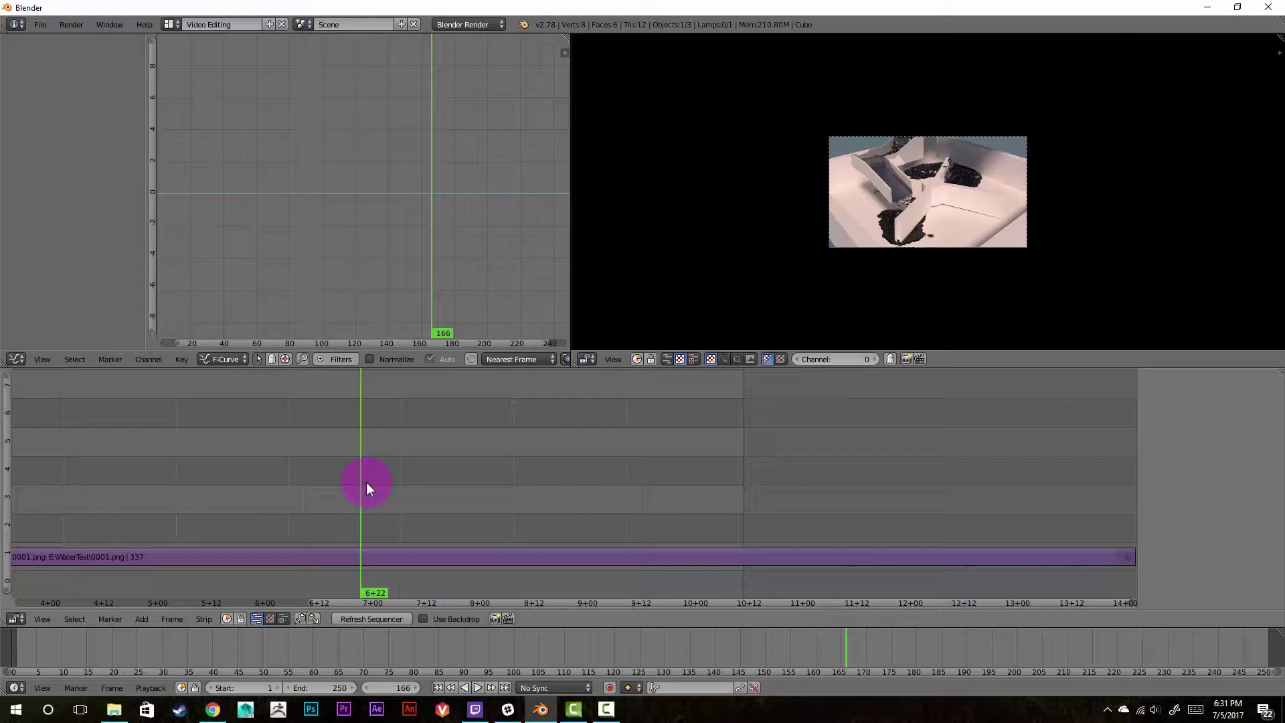
pyautogui.hotkey('alt', 'a')
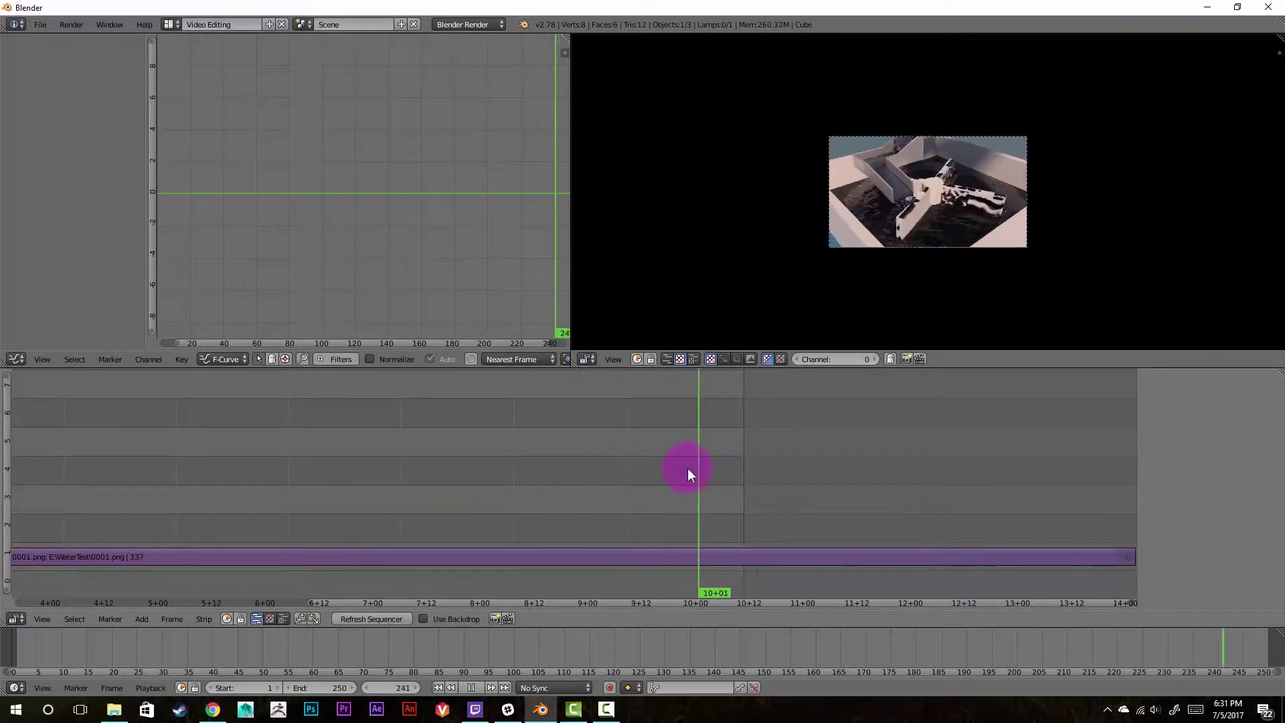
pyautogui.moveTo(688, 468); pyautogui.dragTo(738, 478)
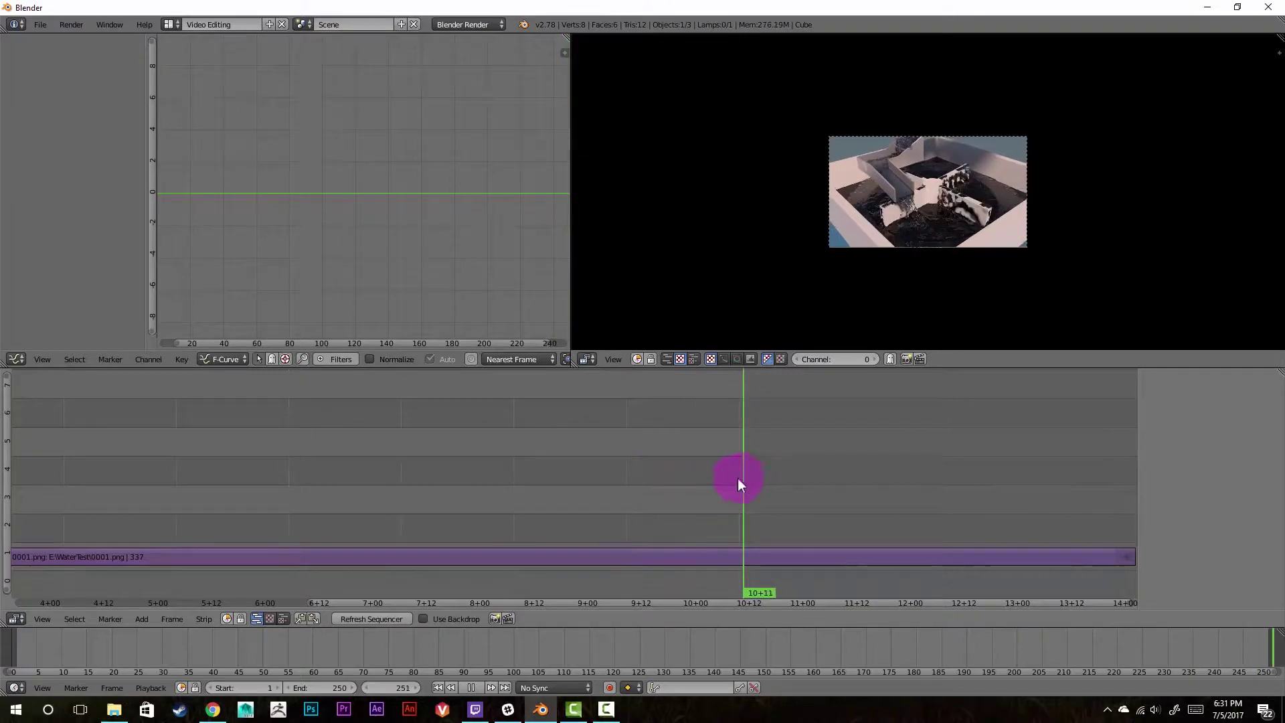
pyautogui.hotkey('alt', 'a')
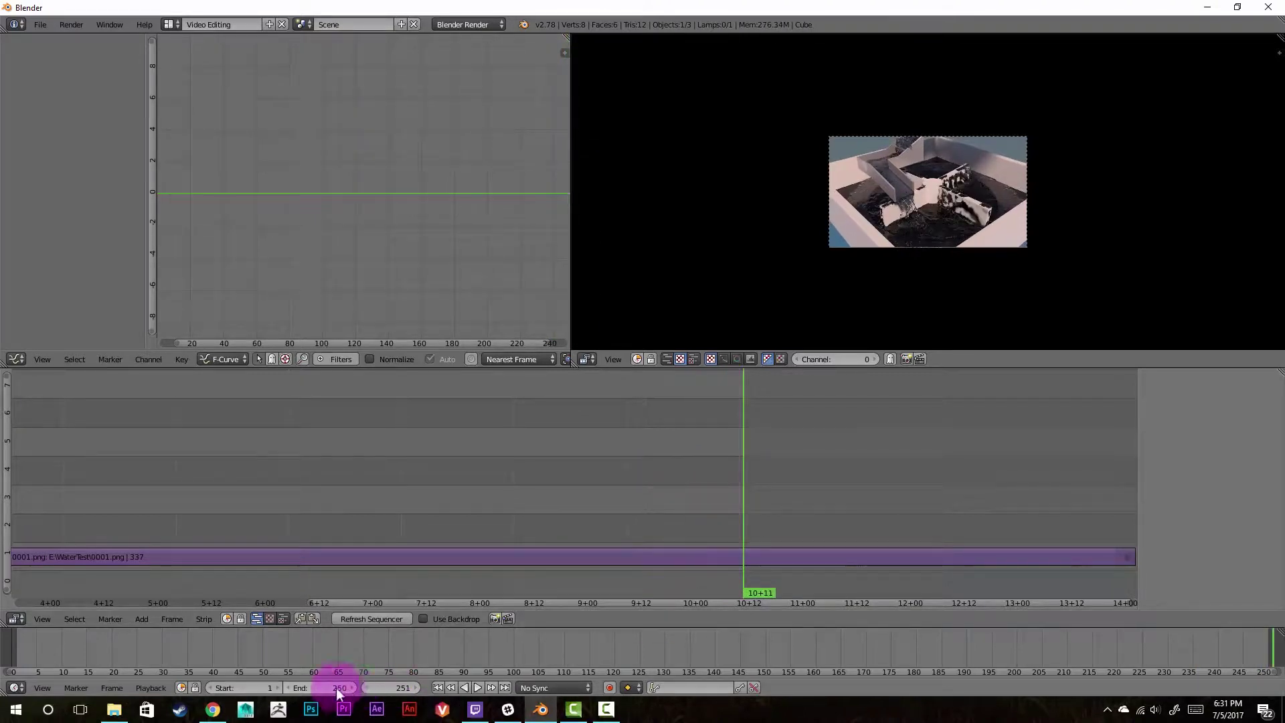
# Scrub beyond the scene's frame range and park the playhead on the last frame of the water strip.
pyautogui.moveTo(817, 504); pyautogui.dragTo(577, 502, button='middle')
pyautogui.hotkey('shift', 'alt', 'a')
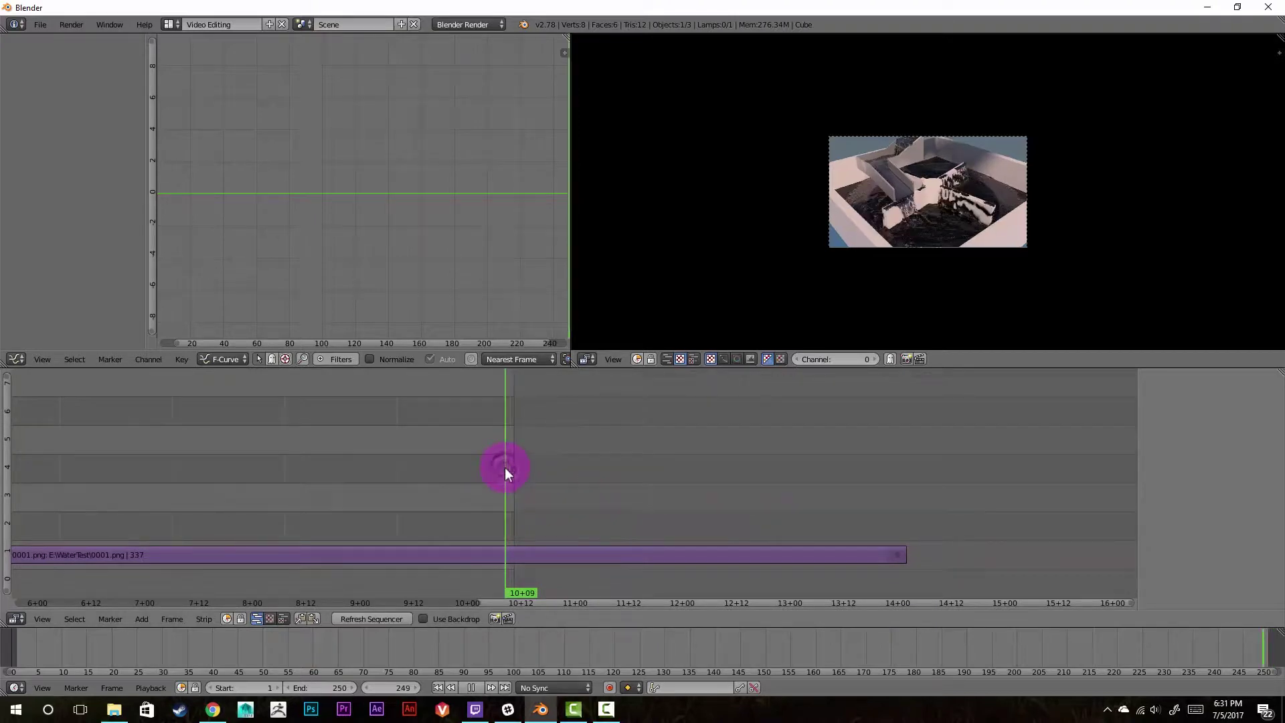
pyautogui.moveTo(505, 467); pyautogui.dragTo(902, 565)
pyautogui.hotkey('alt', 'a')
pyautogui.moveTo(539, 426); pyautogui.dragTo(679, 402, button='middle')
pyautogui.keyDown('ctrl'); pyautogui.hscroll(-10, 702, 600); pyautogui.keyUp('ctrl')
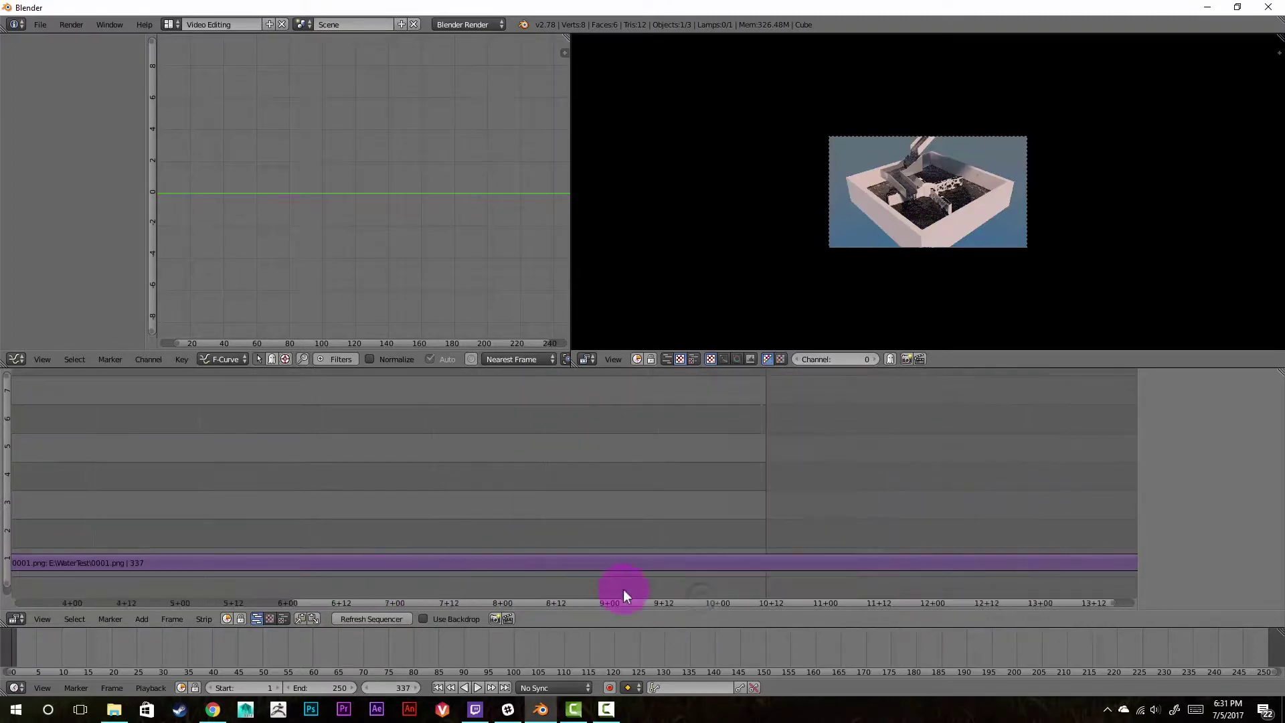
pyautogui.moveTo(411, 600); pyautogui.dragTo(796, 608)
pyautogui.hotkey('alt', 'a')
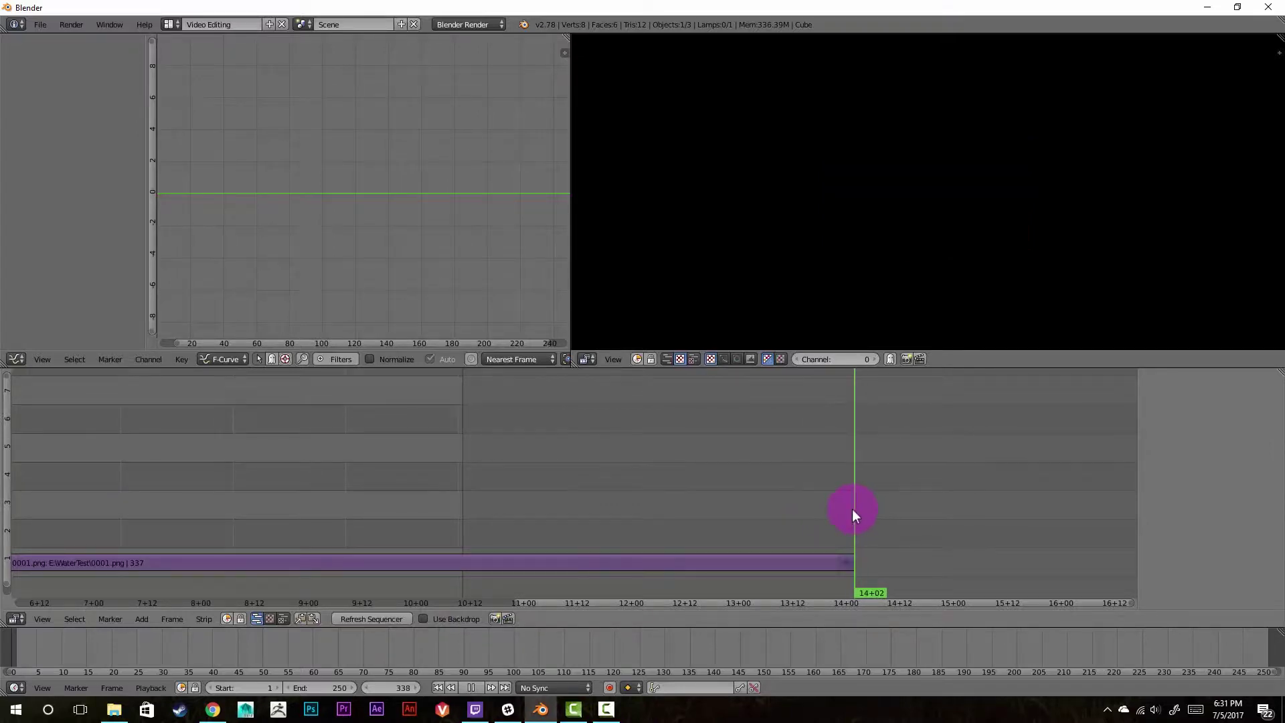
pyautogui.press('Escape')
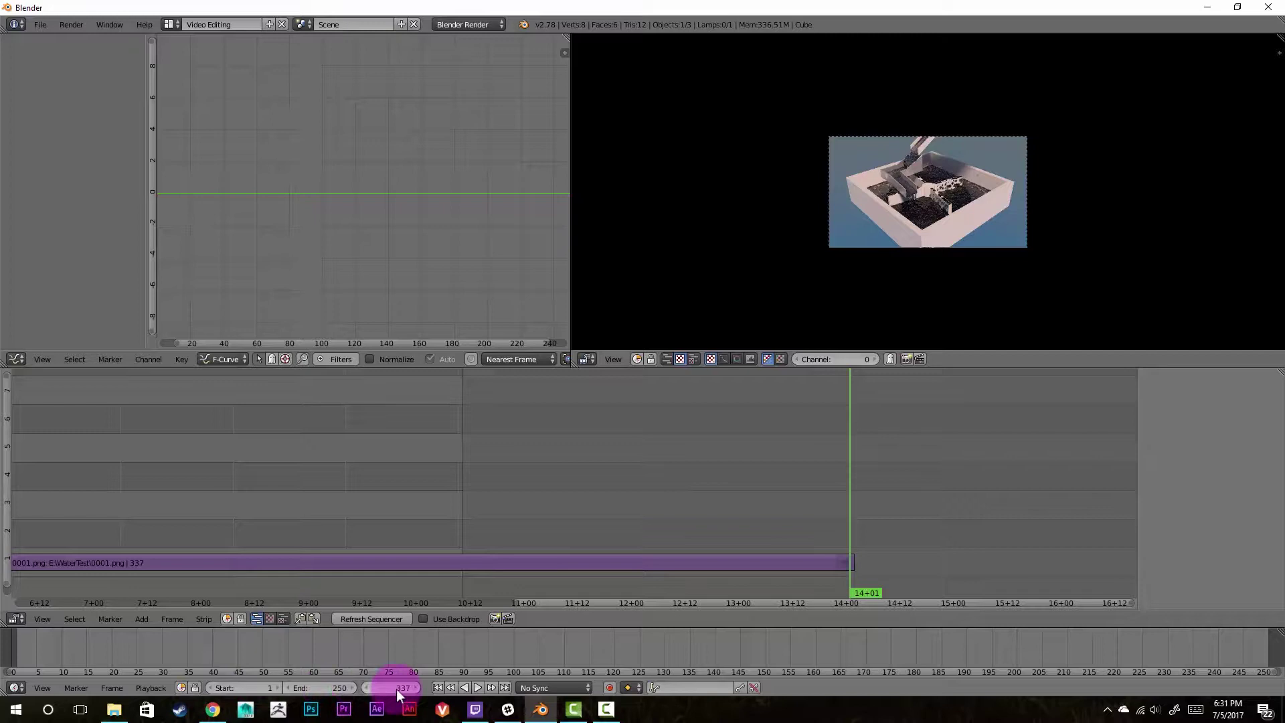
# Set the scene's end frame to the playhead position at frame 337, matching the end of the water strip.
pyautogui.click(333, 690)
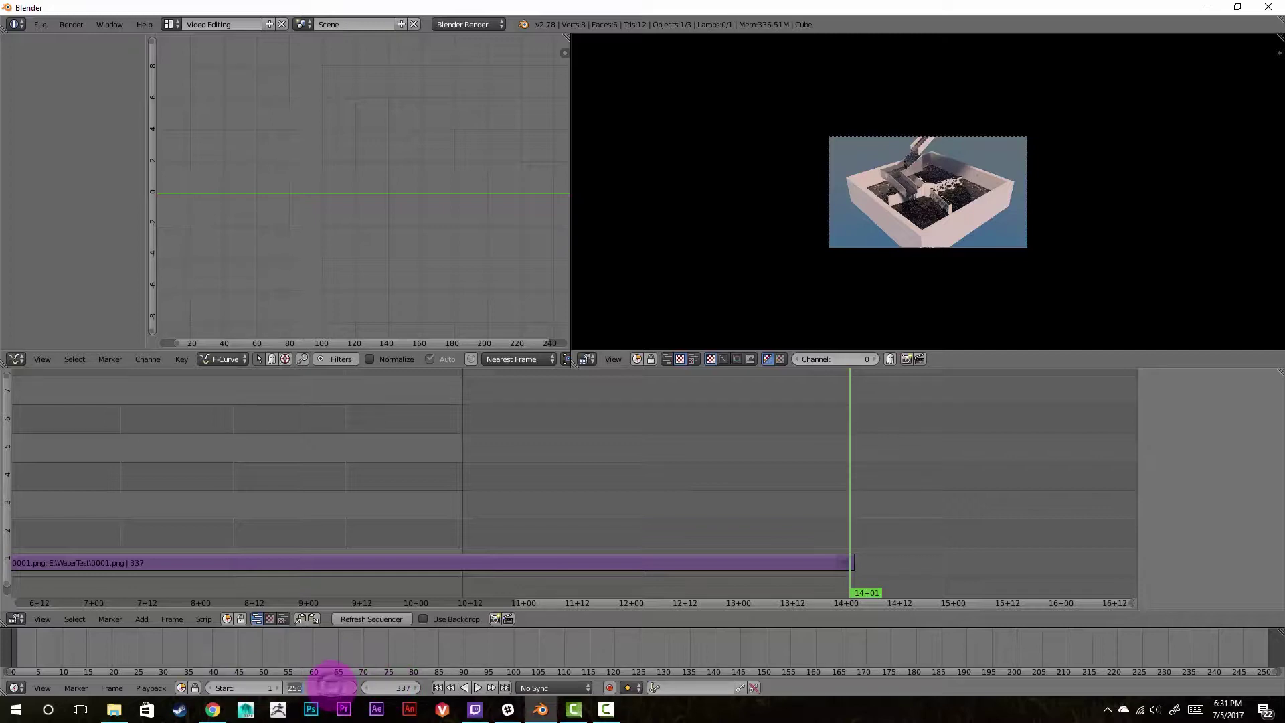
pyautogui.click(333, 660)
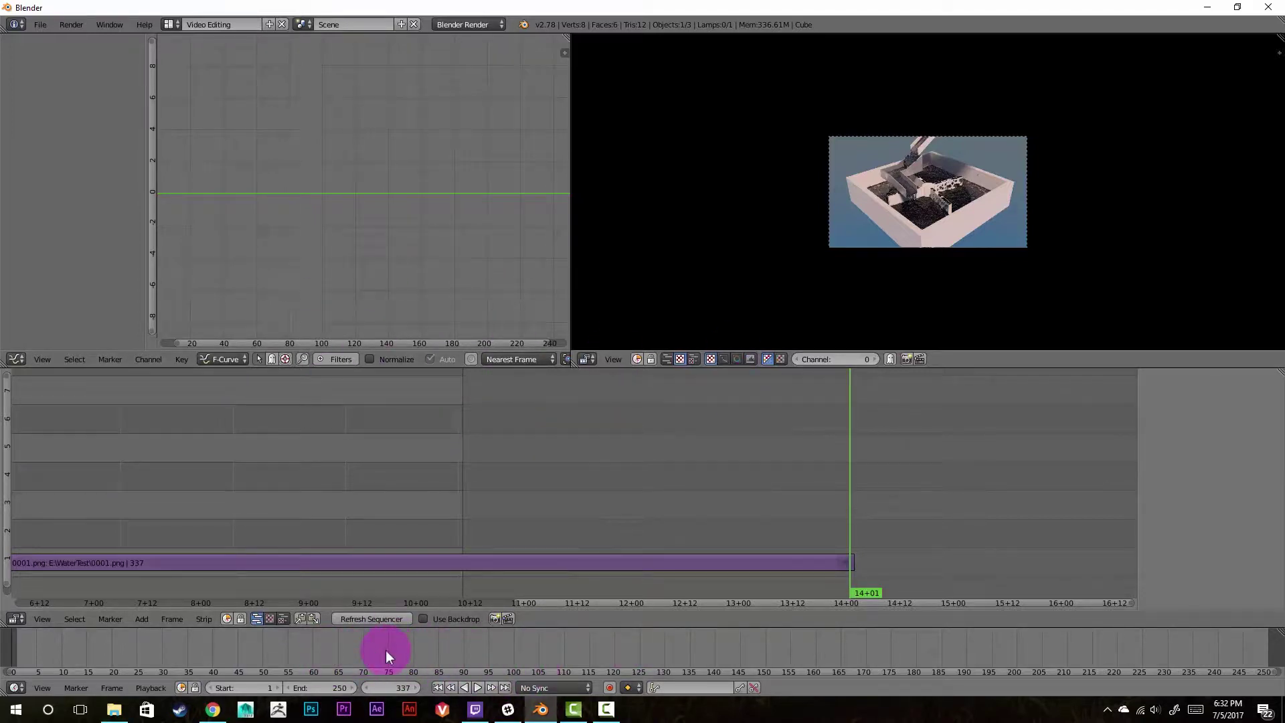
pyautogui.press('e')
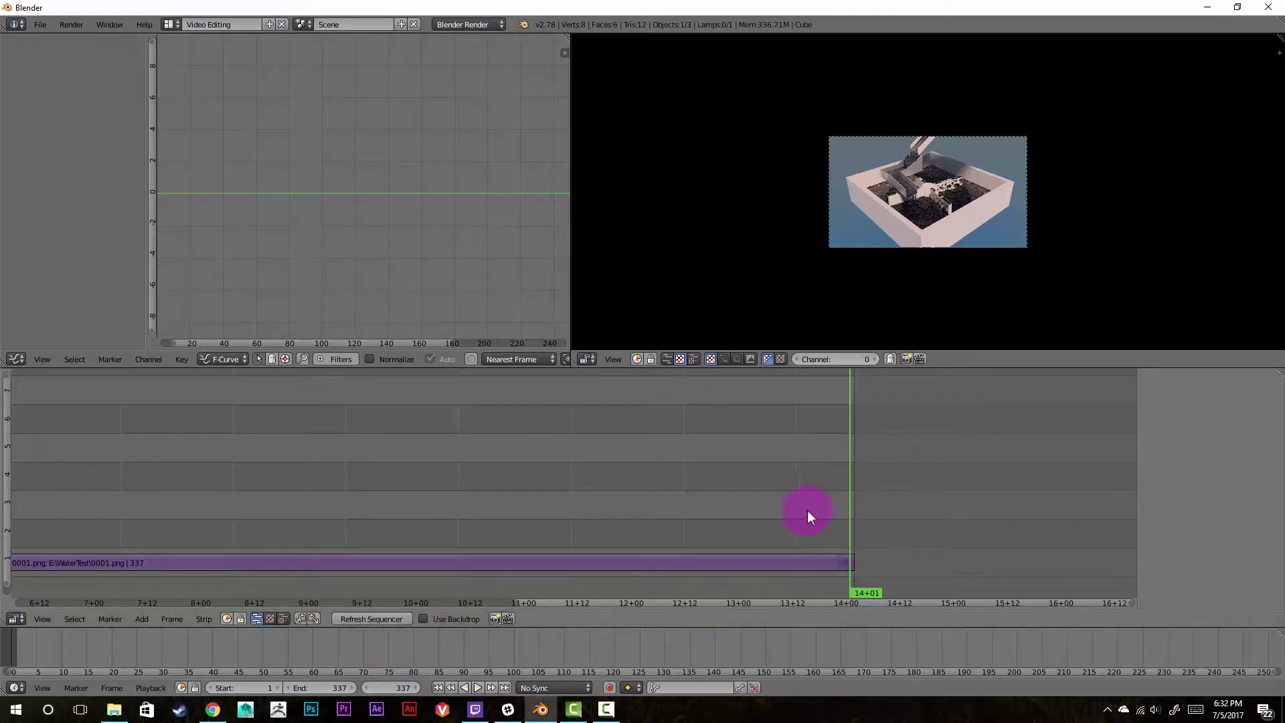
# Return to the beginning of the water strip and scrub through its opening frames, stopping at frame 75.
pyautogui.moveTo(842, 500); pyautogui.dragTo(117, 478)
pyautogui.moveTo(609, 605); pyautogui.dragTo(186, 604)
pyautogui.moveTo(375, 494); pyautogui.dragTo(400, 453)
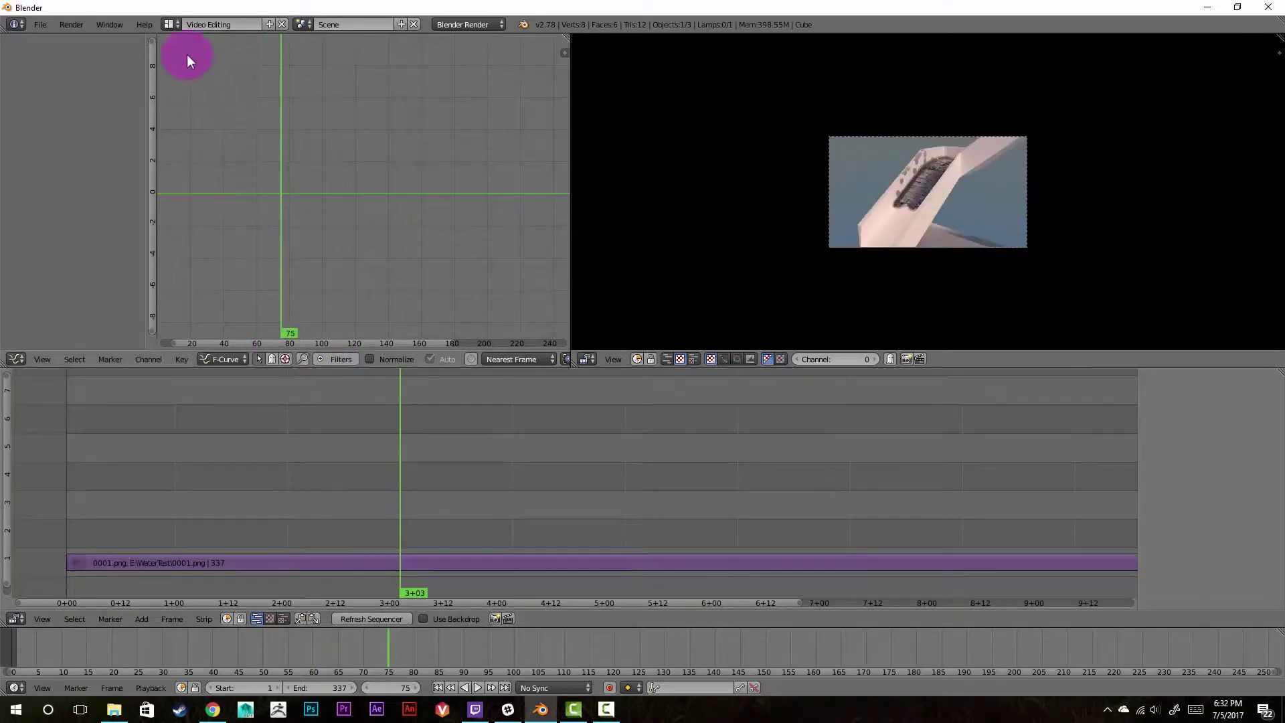
# Switch to the Default screen layout and widen the properties editor so the render settings are fully readable.
pyautogui.click(172, 26)
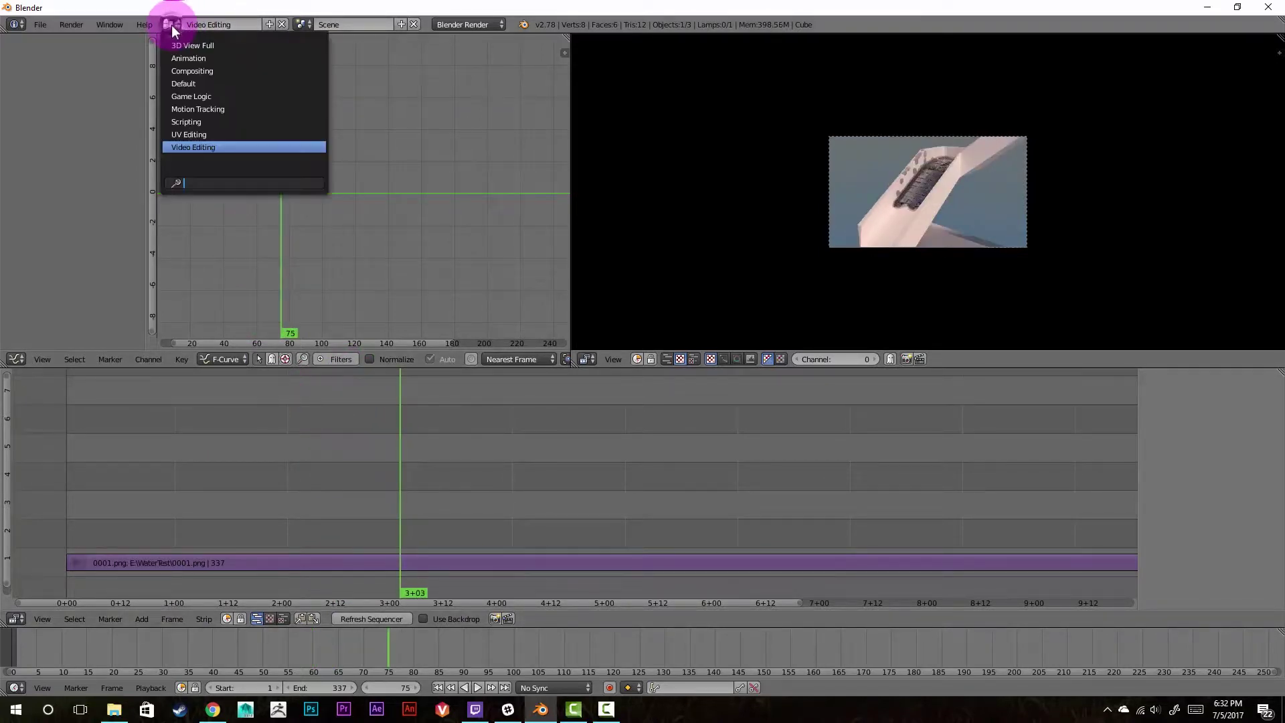
pyautogui.click(194, 85)
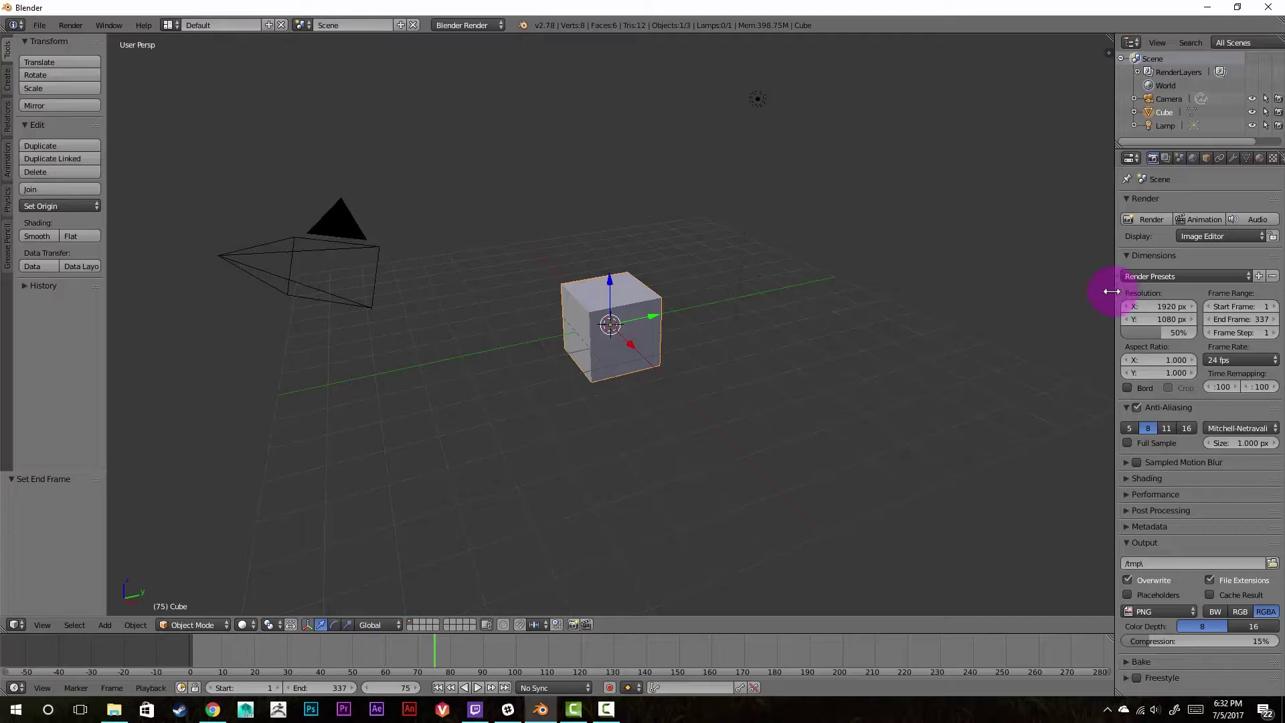
pyautogui.moveTo(1114, 289); pyautogui.dragTo(1045, 287)
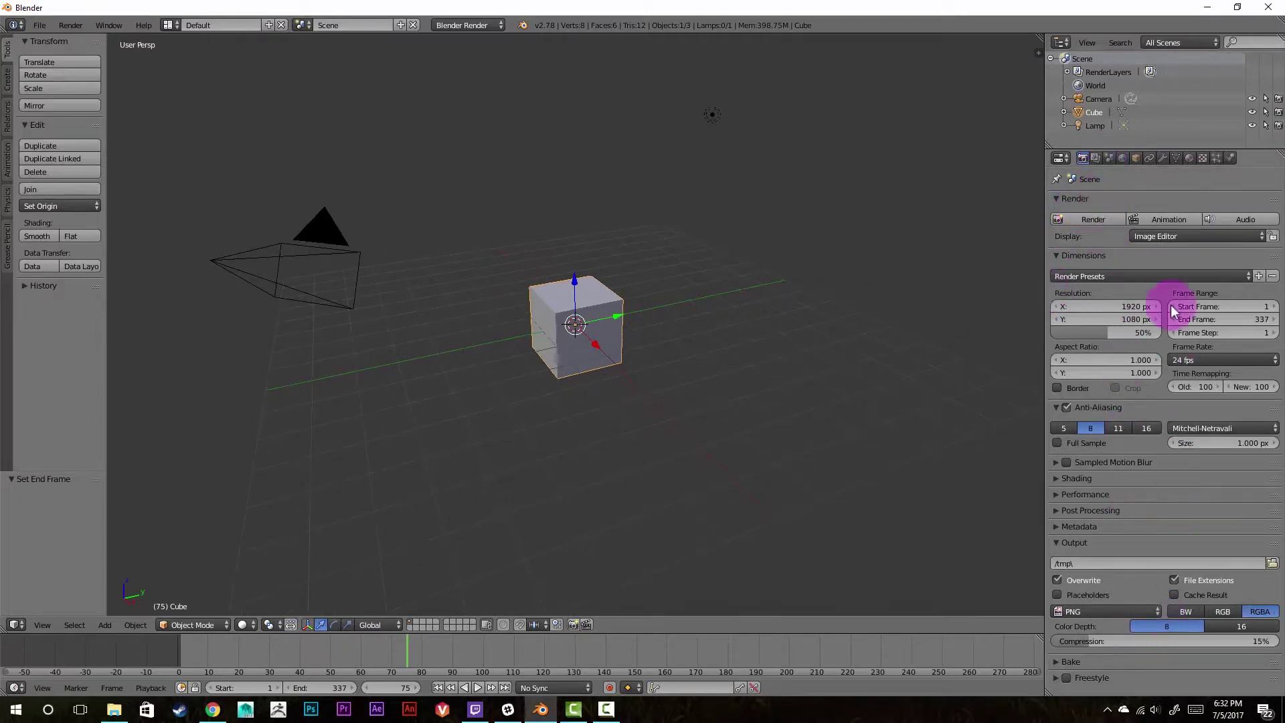
pyautogui.click(1096, 158)
pyautogui.click(1136, 158)
pyautogui.click(1176, 158)
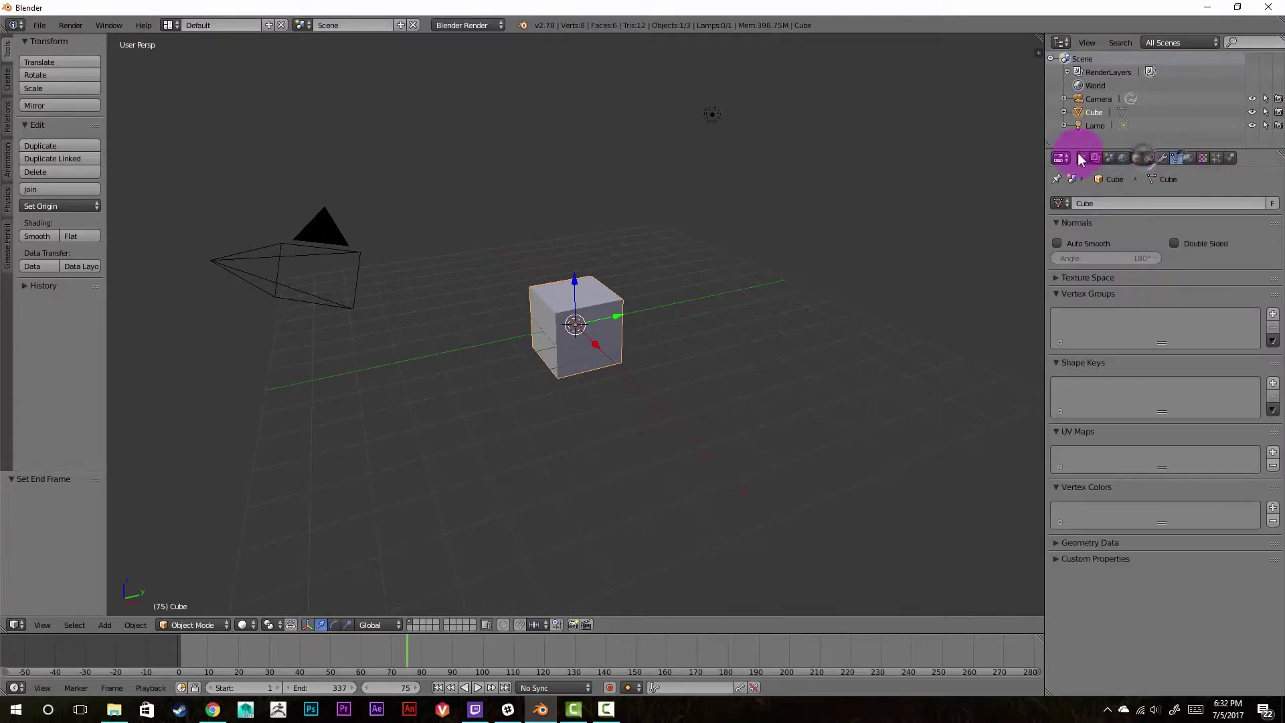
pyautogui.click(1190, 158)
pyautogui.click(1177, 158)
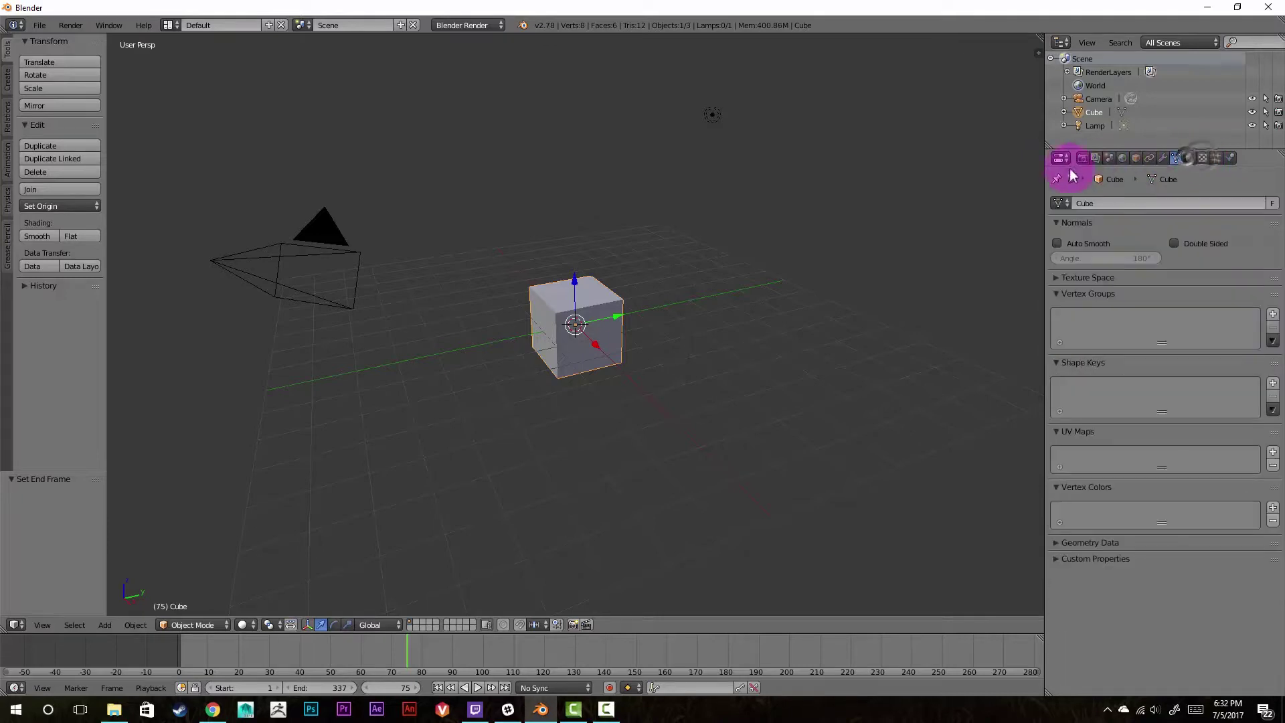
pyautogui.click(1082, 158)
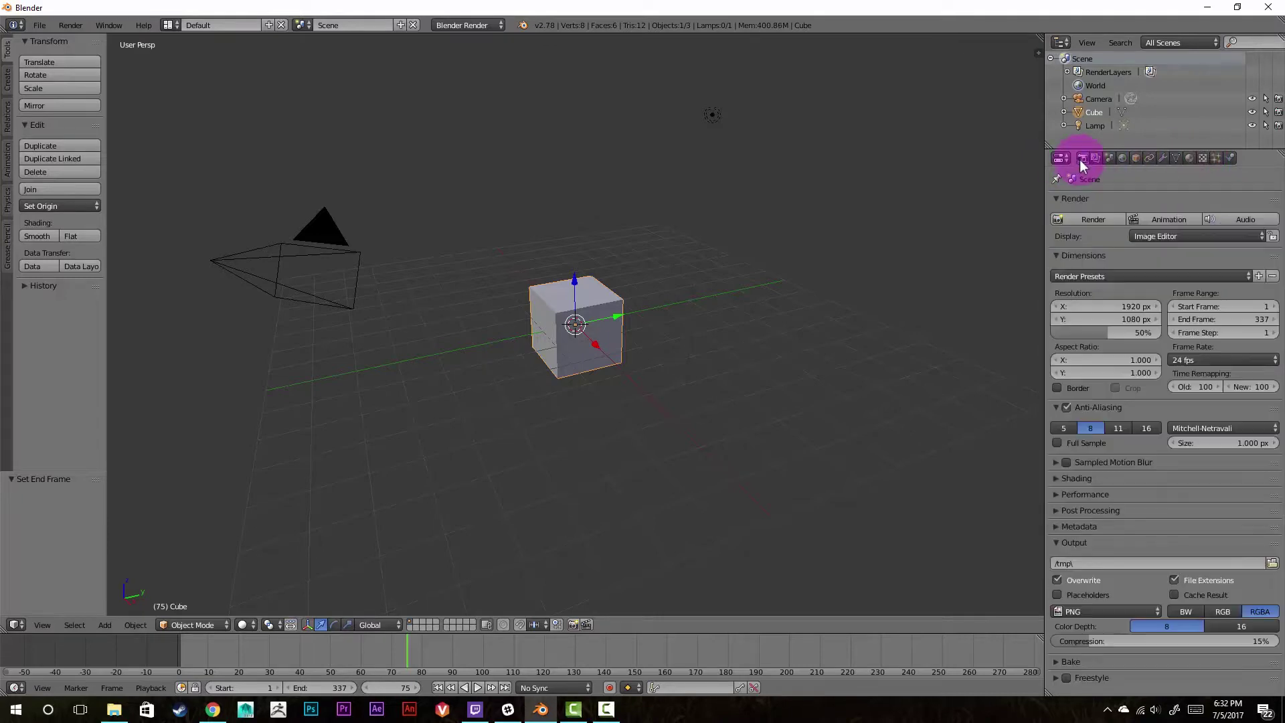
# Set the render resolution scale to 100% and check the frame rate options without changing them.
pyautogui.click(1106, 332)
pyautogui.write('100')
pyautogui.press('Return')
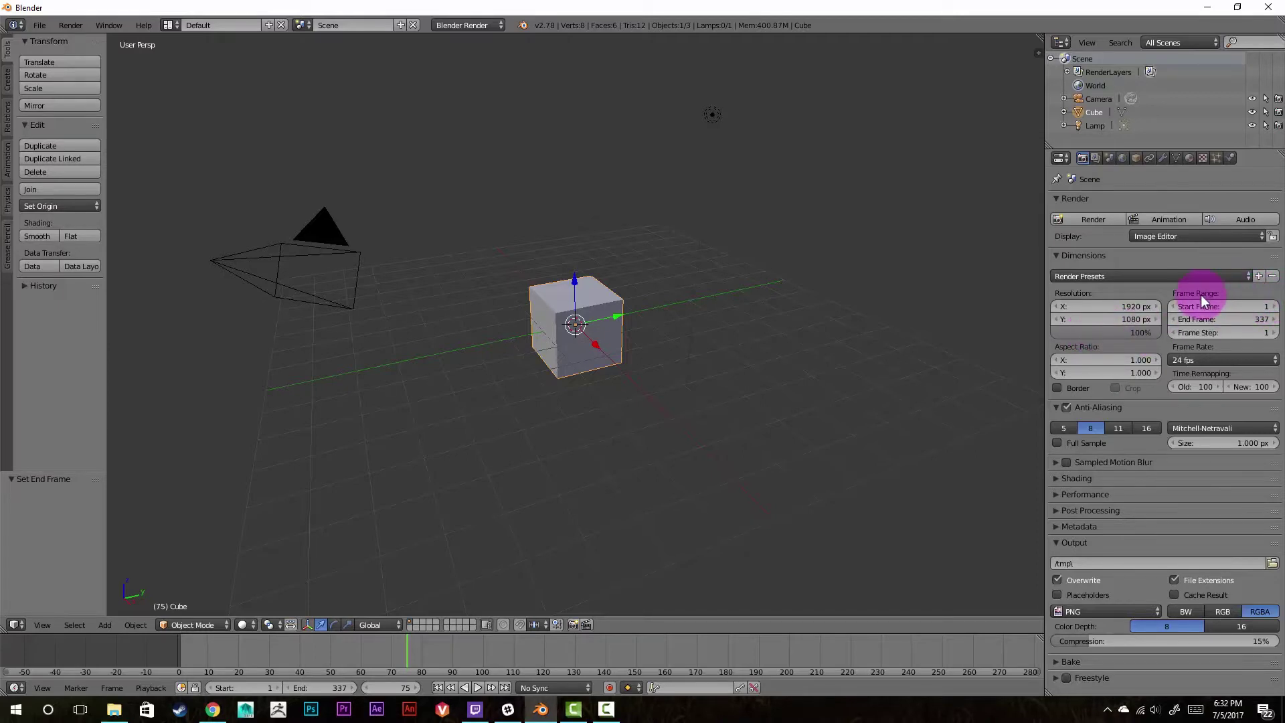
pyautogui.click(1205, 361)
# Set the render output folder to the root of the SSD (E:) drive.
pyautogui.click(1059, 543)
pyautogui.click(1058, 543)
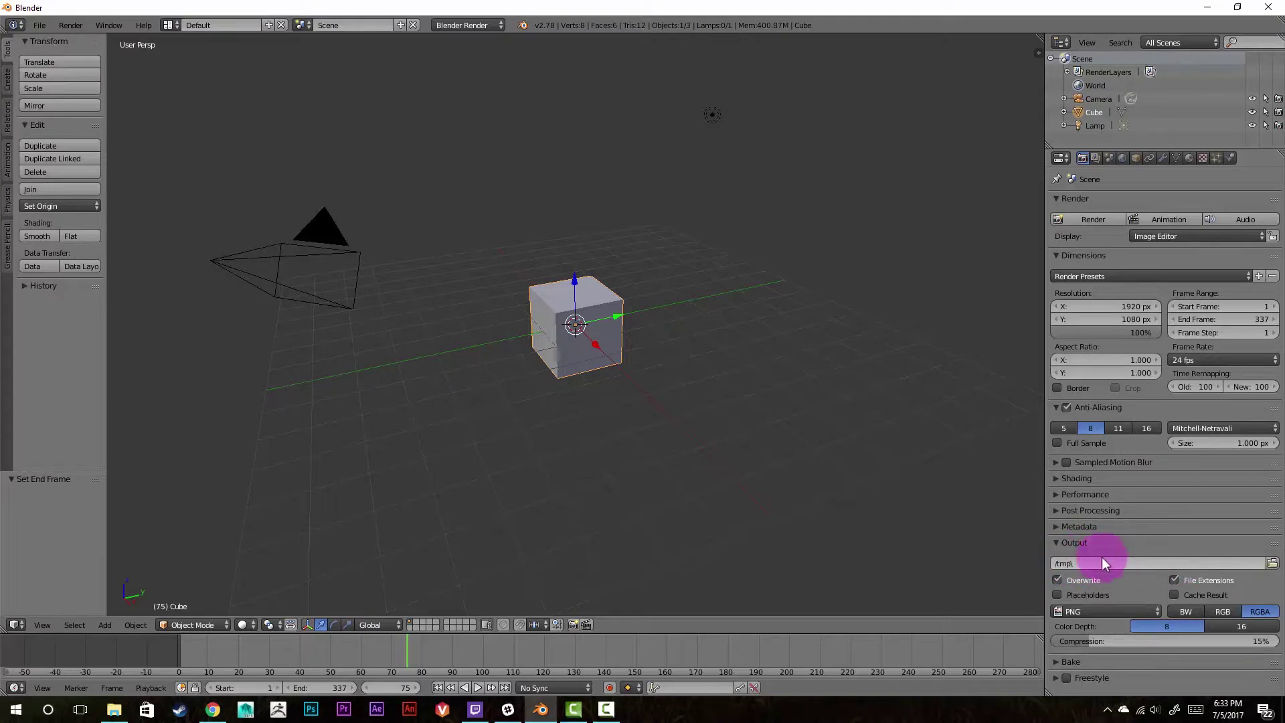
pyautogui.click(1272, 563)
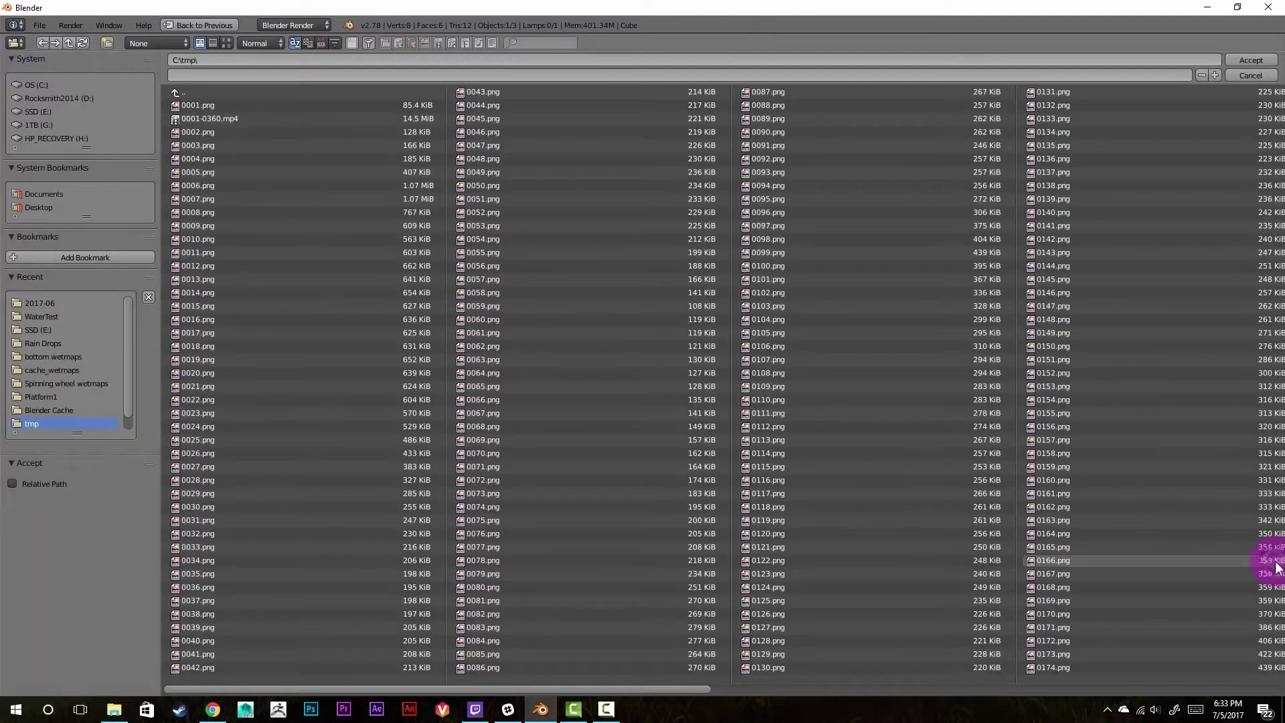
pyautogui.click(40, 330)
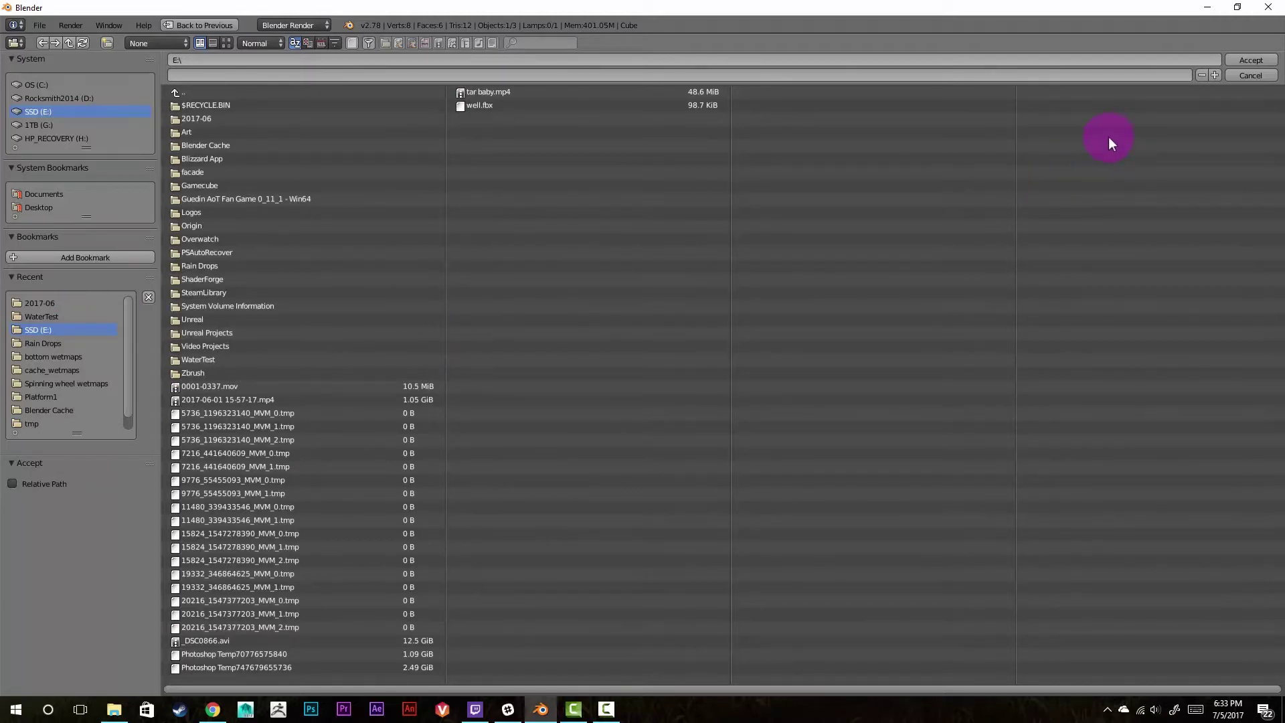
pyautogui.click(1252, 59)
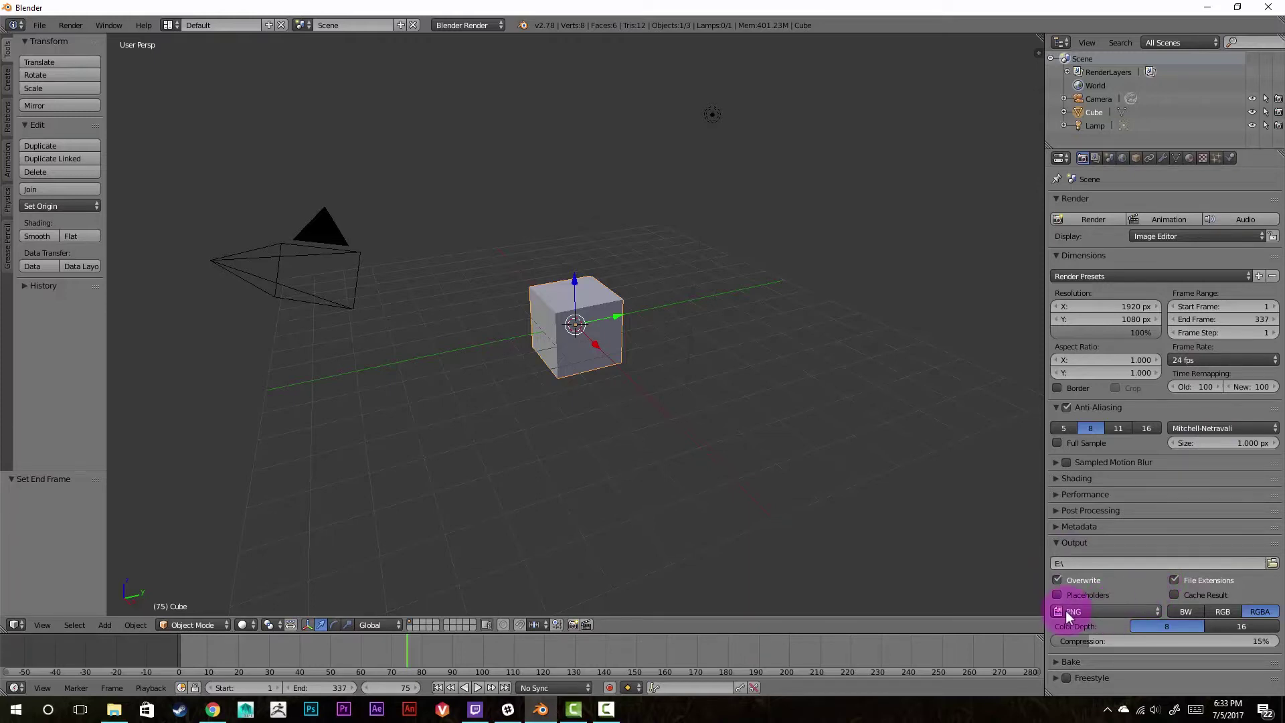
# Set the output file format to H.264 and choose Quicktime as the encoding format.
pyautogui.click(1116, 609)
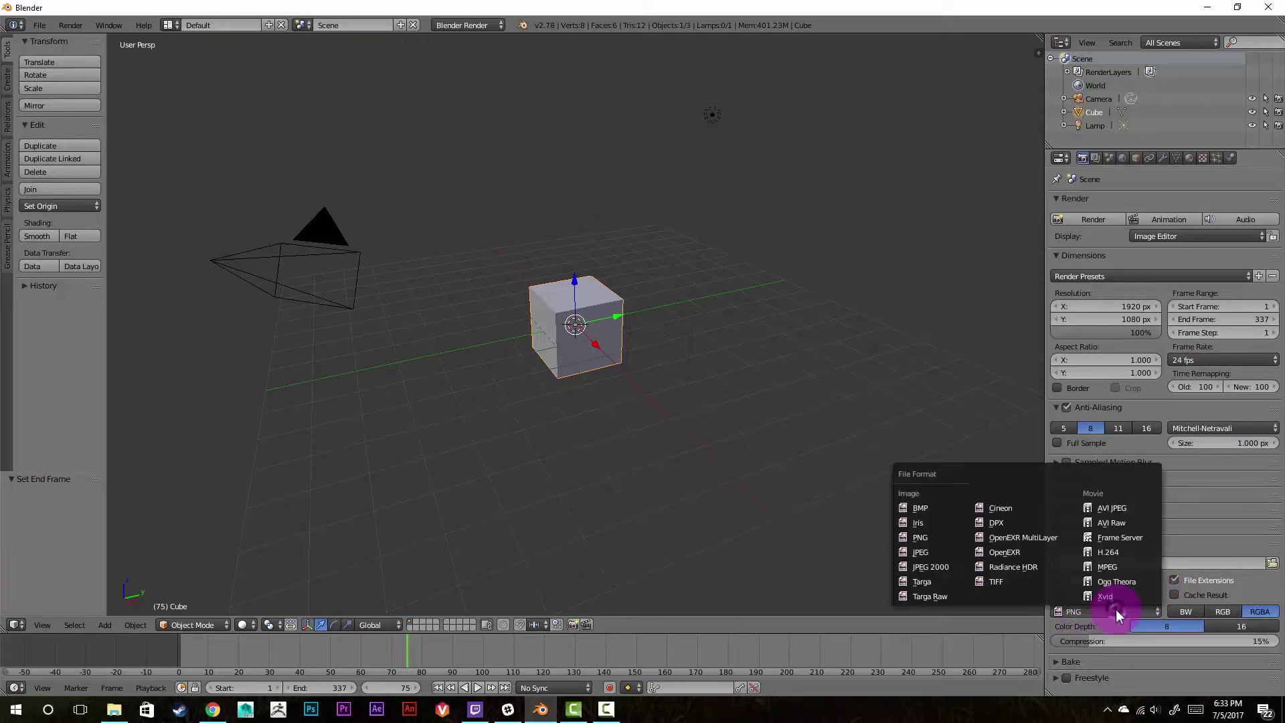
pyautogui.click(1098, 553)
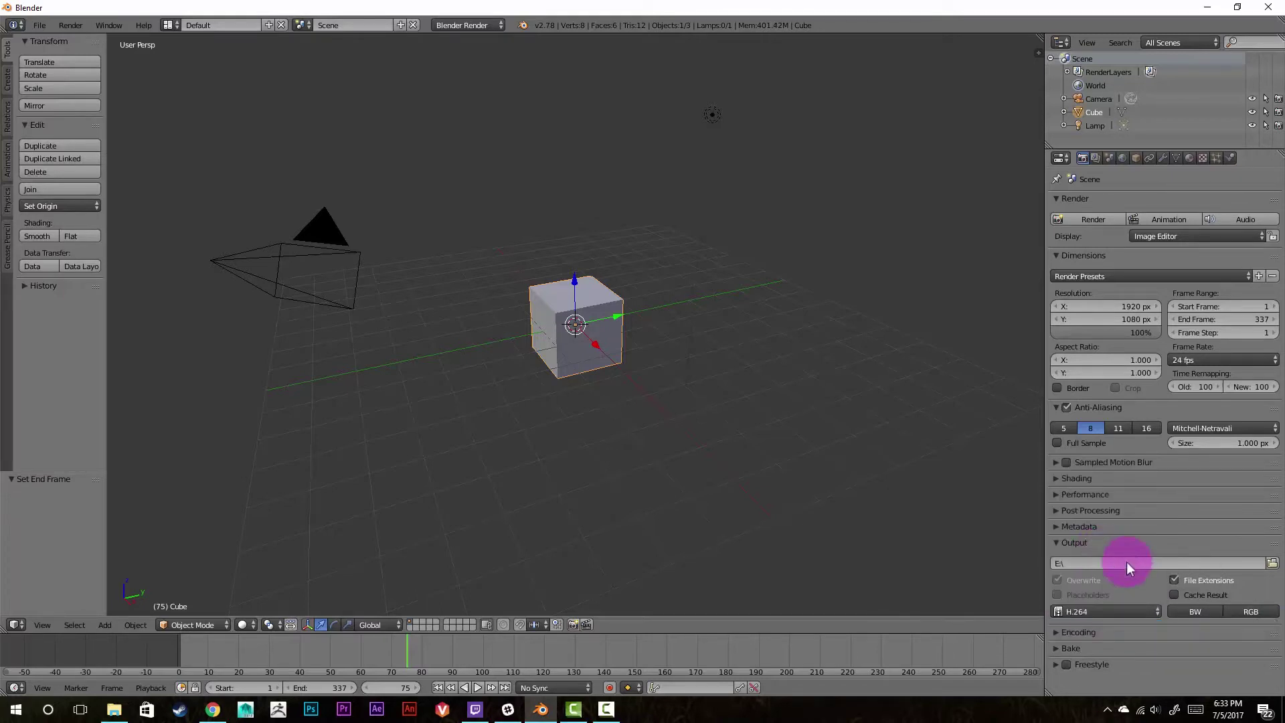
pyautogui.click(1061, 631)
pyautogui.scroll(-5, 1112, 576)
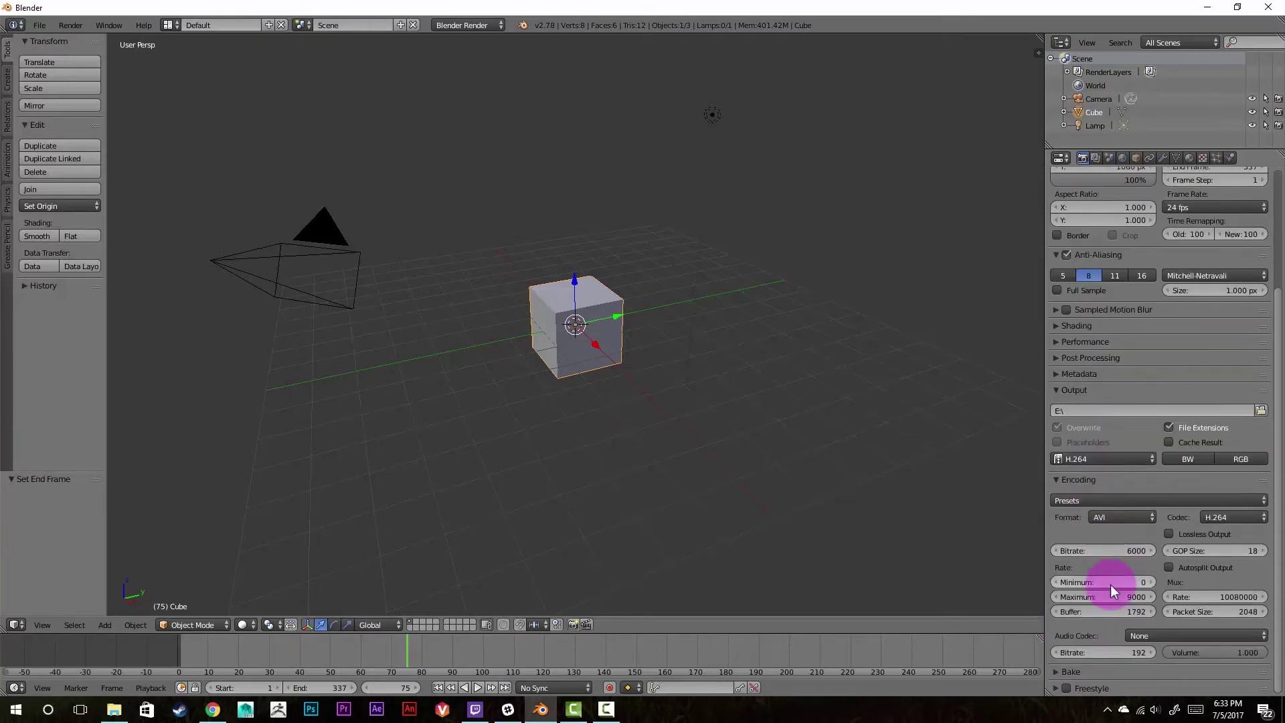
pyautogui.click(1138, 517)
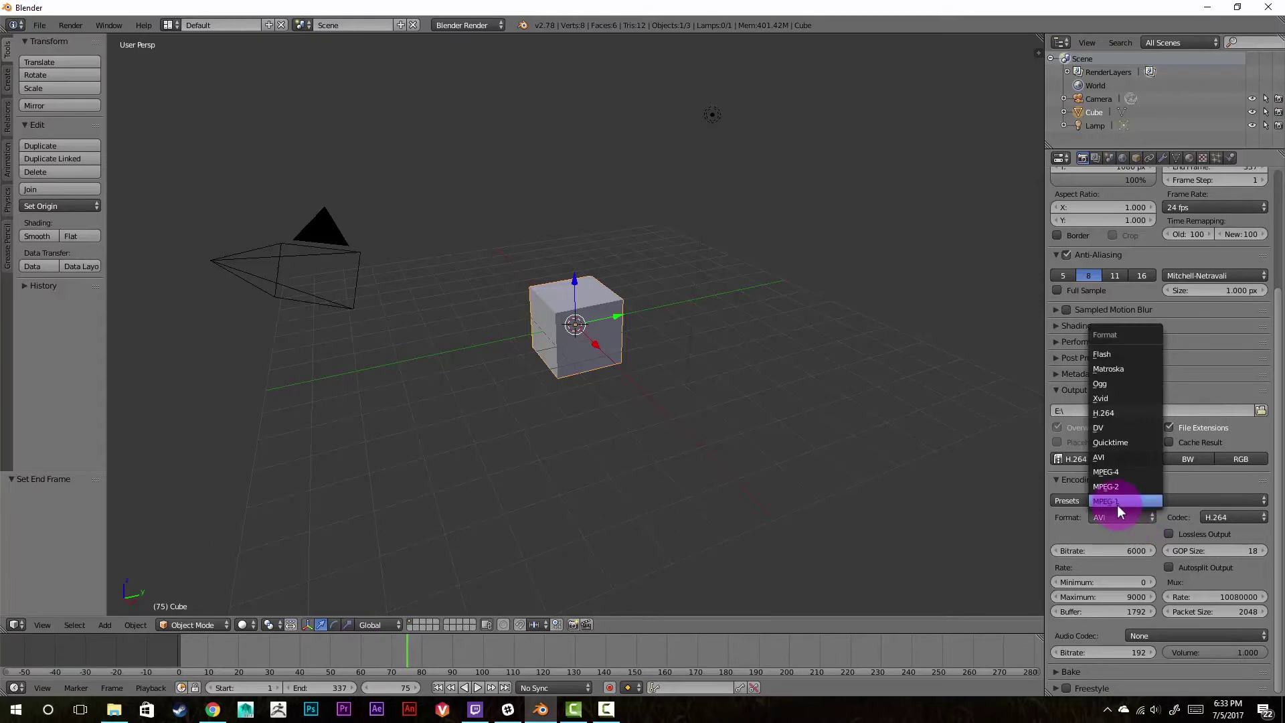
pyautogui.click(1127, 445)
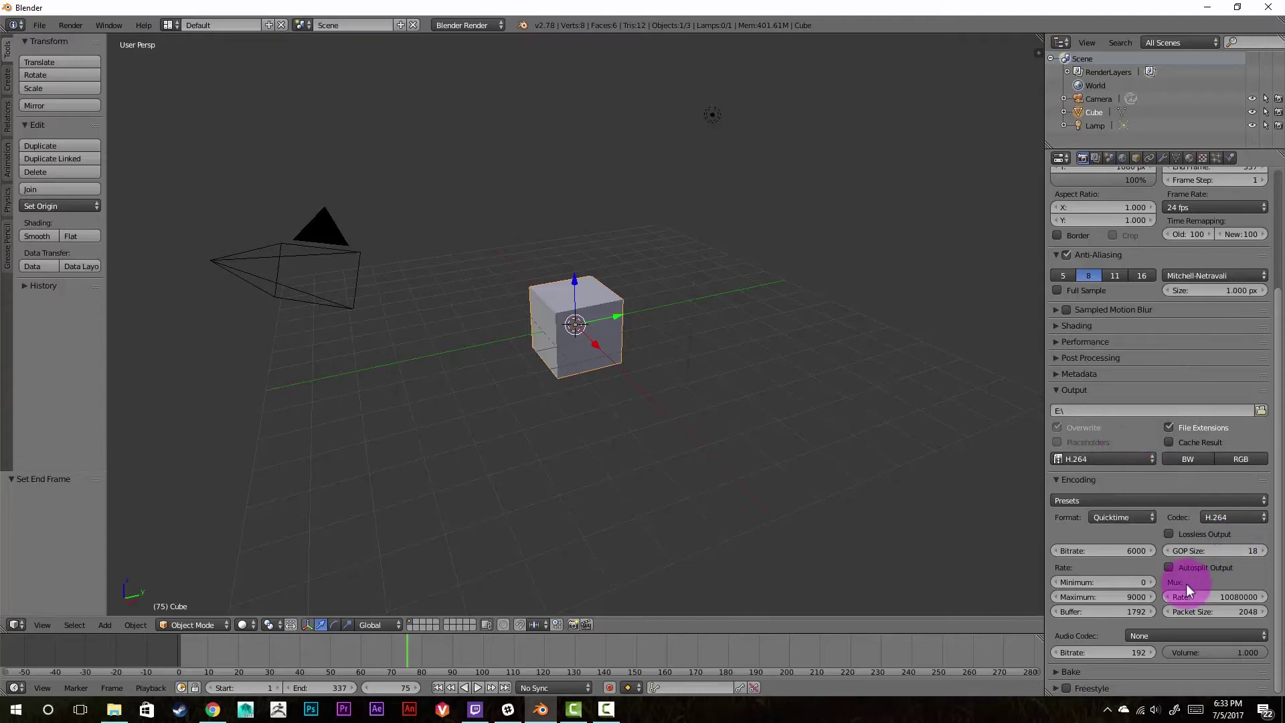
# Render the sequence as an animation and watch the rendered frames as they are processed.
pyautogui.scroll(5, 1186, 584)
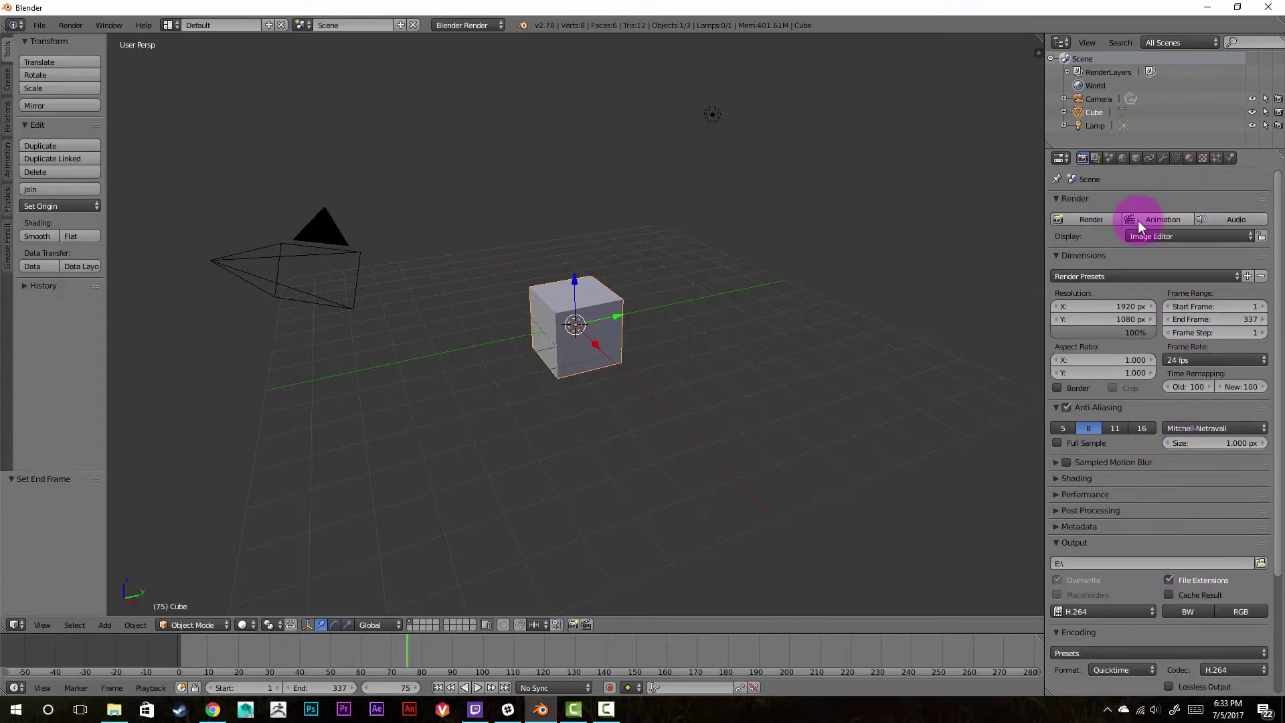
pyautogui.rightClick(361, 126)
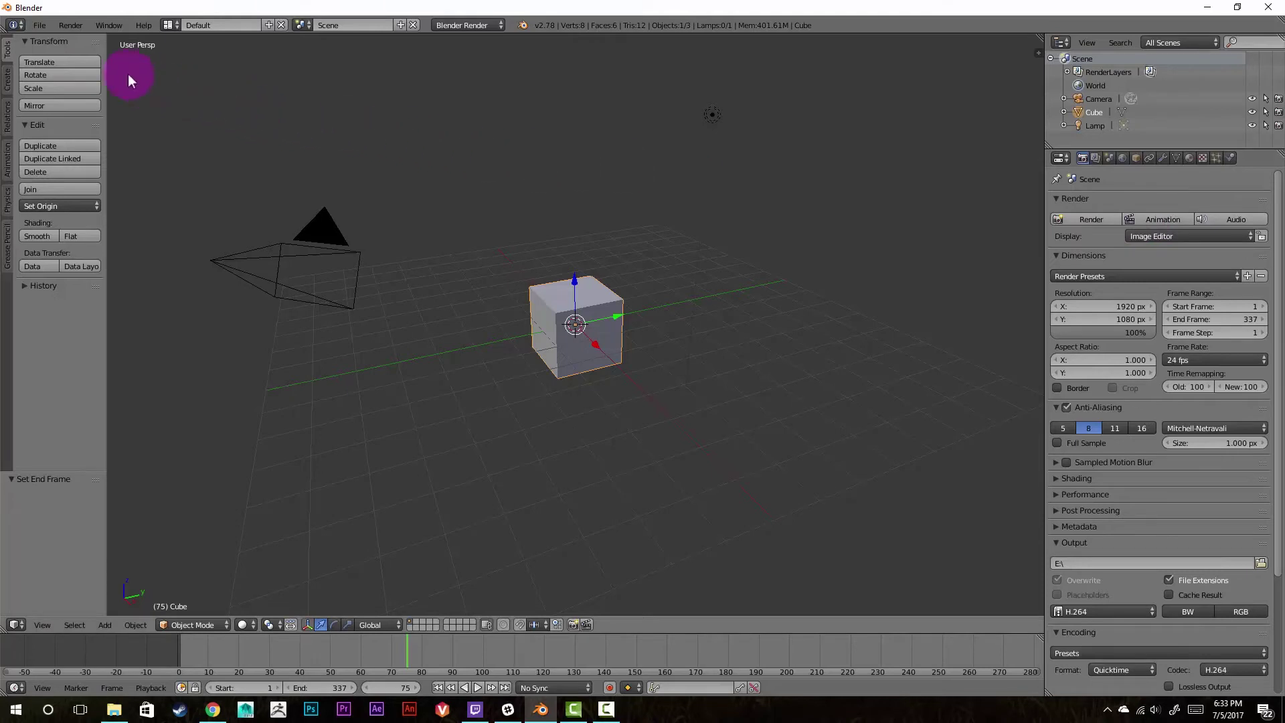
pyautogui.click(72, 26)
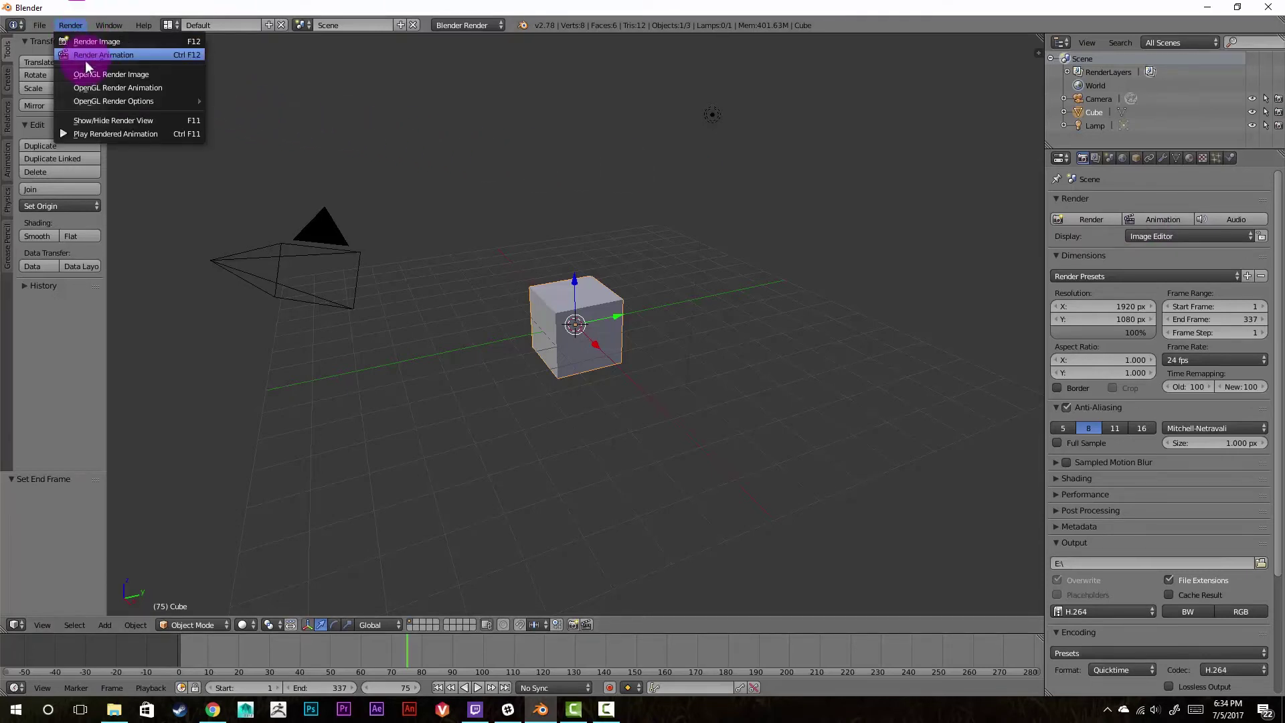
pyautogui.click(336, 106)
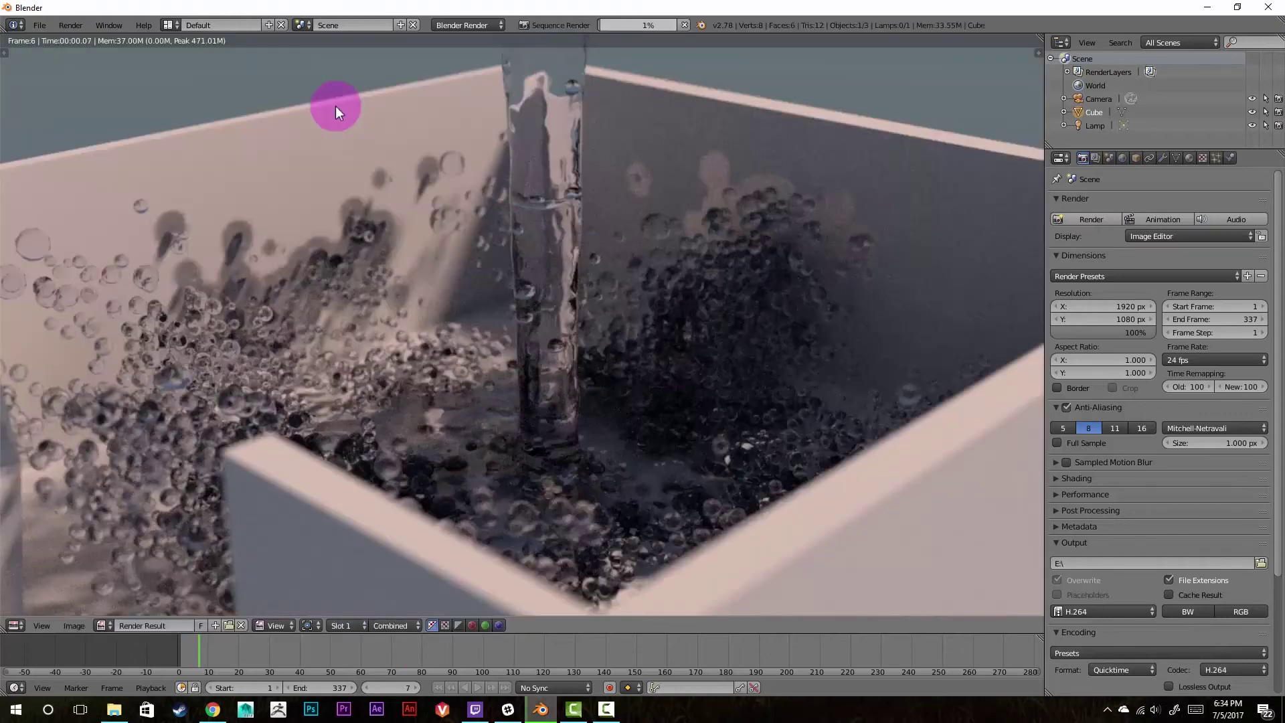
pyautogui.scroll(2, 550, 396)
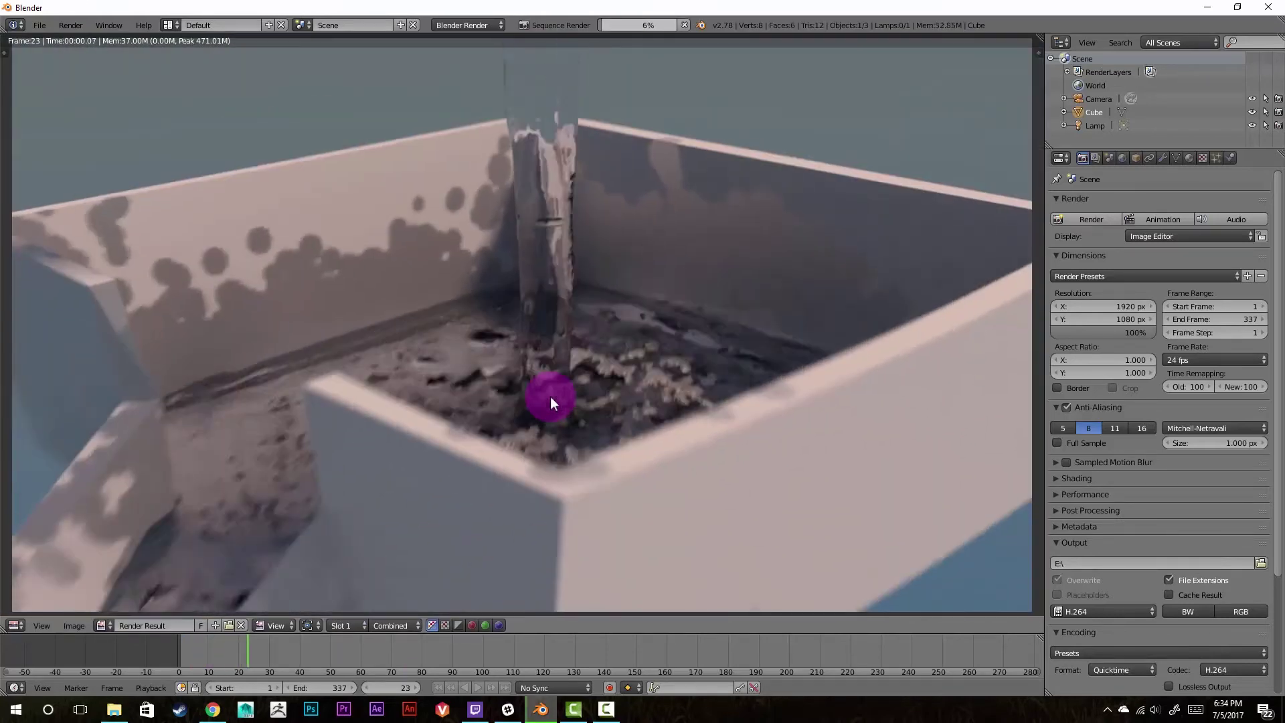
pyautogui.scroll(-2, 550, 396)
pyautogui.scroll(-1, 402, 415)
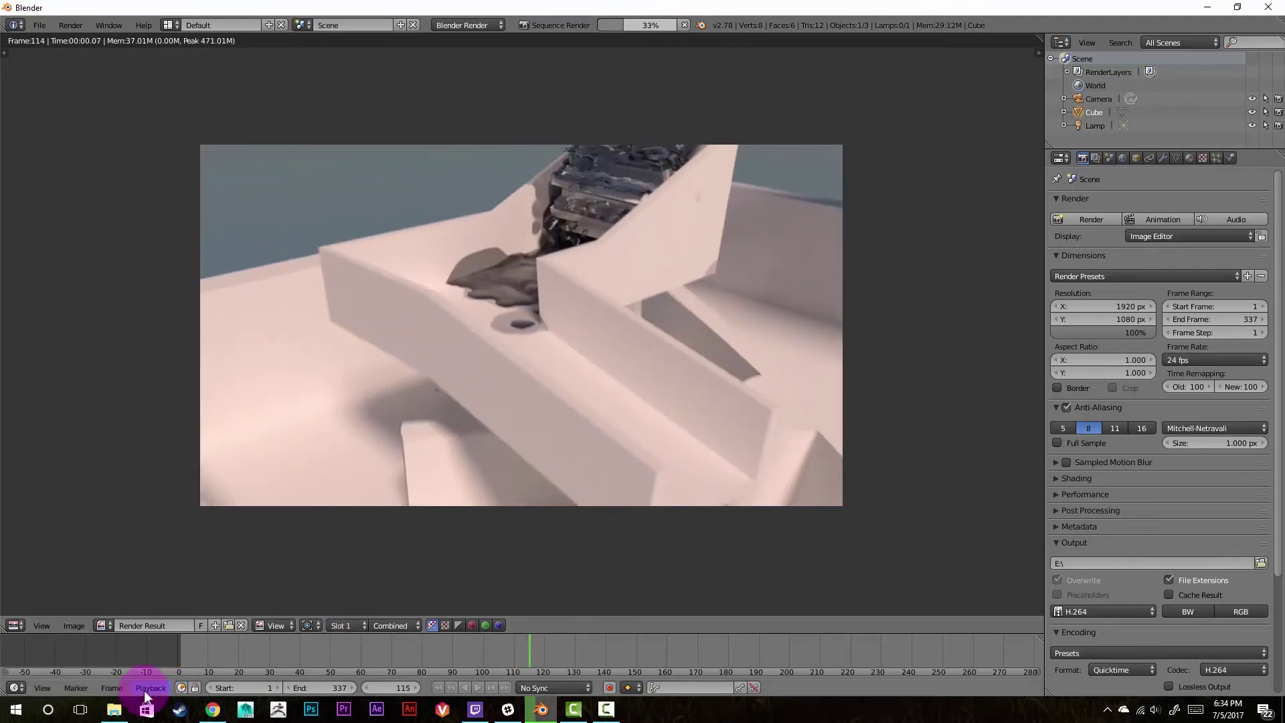
# Switch to File Explorer, find the rendered 0001-0337 MOV file on the SSD (E:) drive, and play it.
pyautogui.click(112, 714)
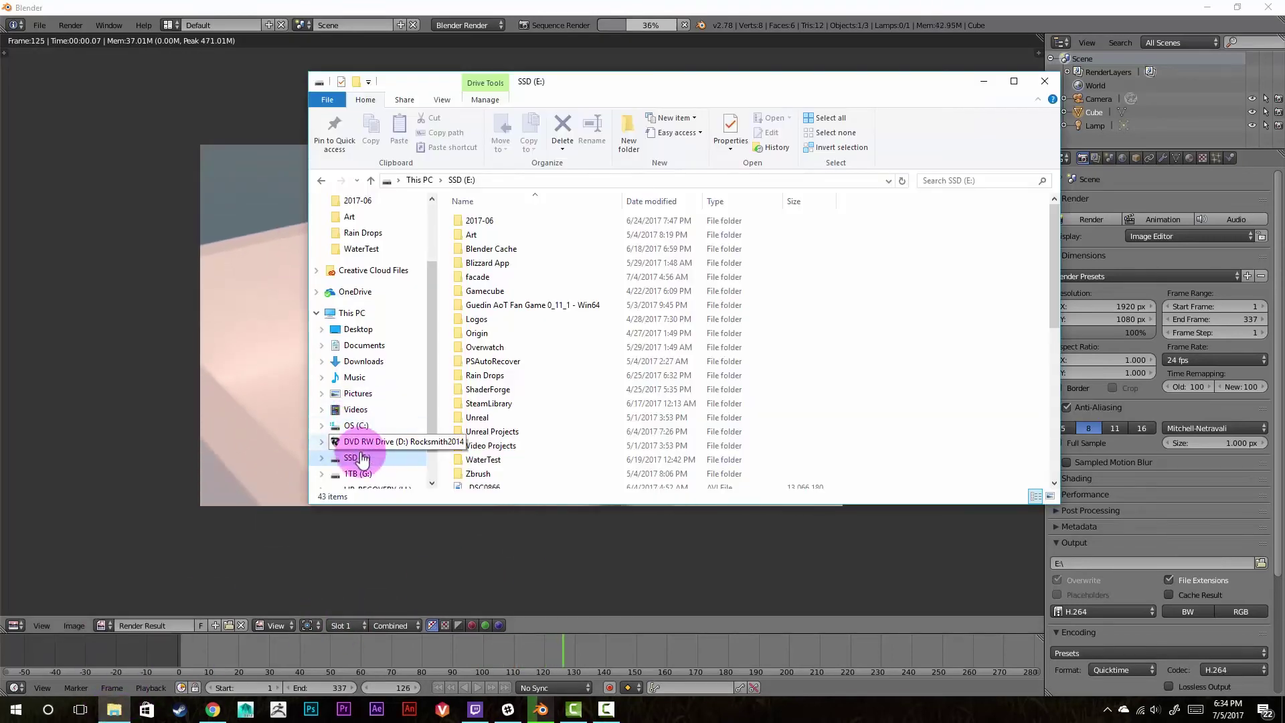
pyautogui.scroll(-3, 667, 301)
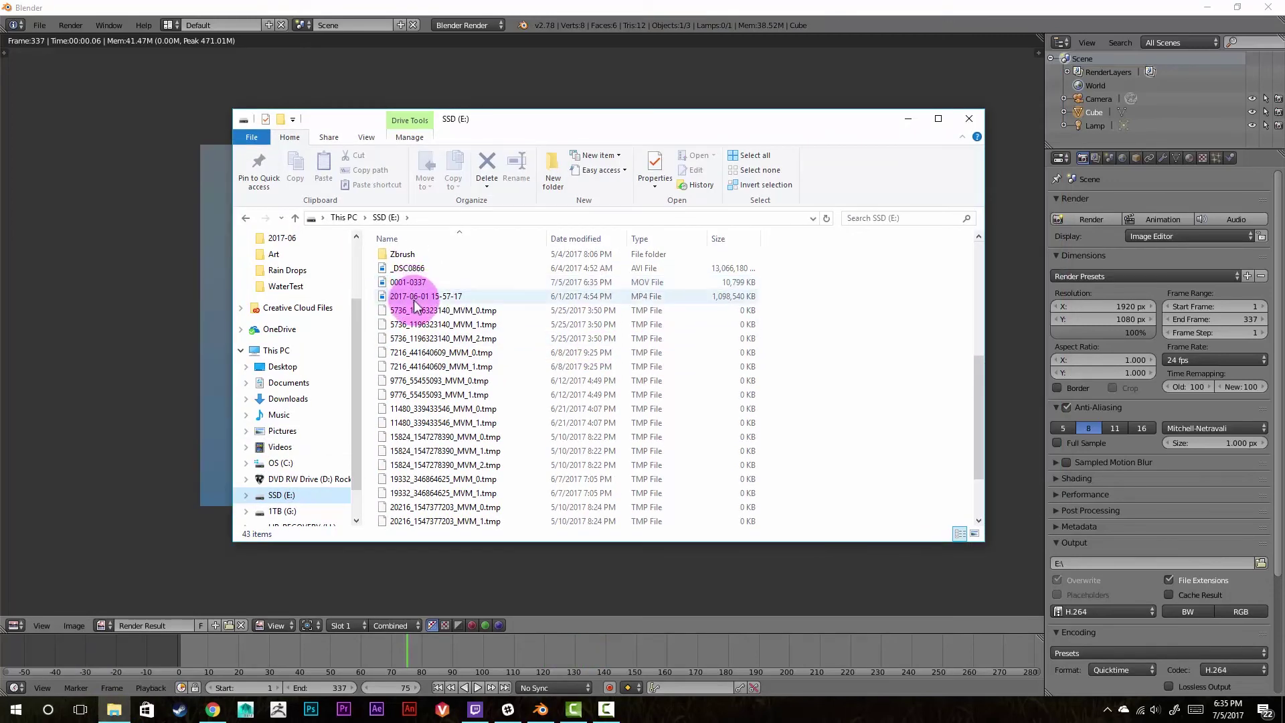
pyautogui.scroll(1, 415, 298)
pyautogui.scroll(5, 450, 308)
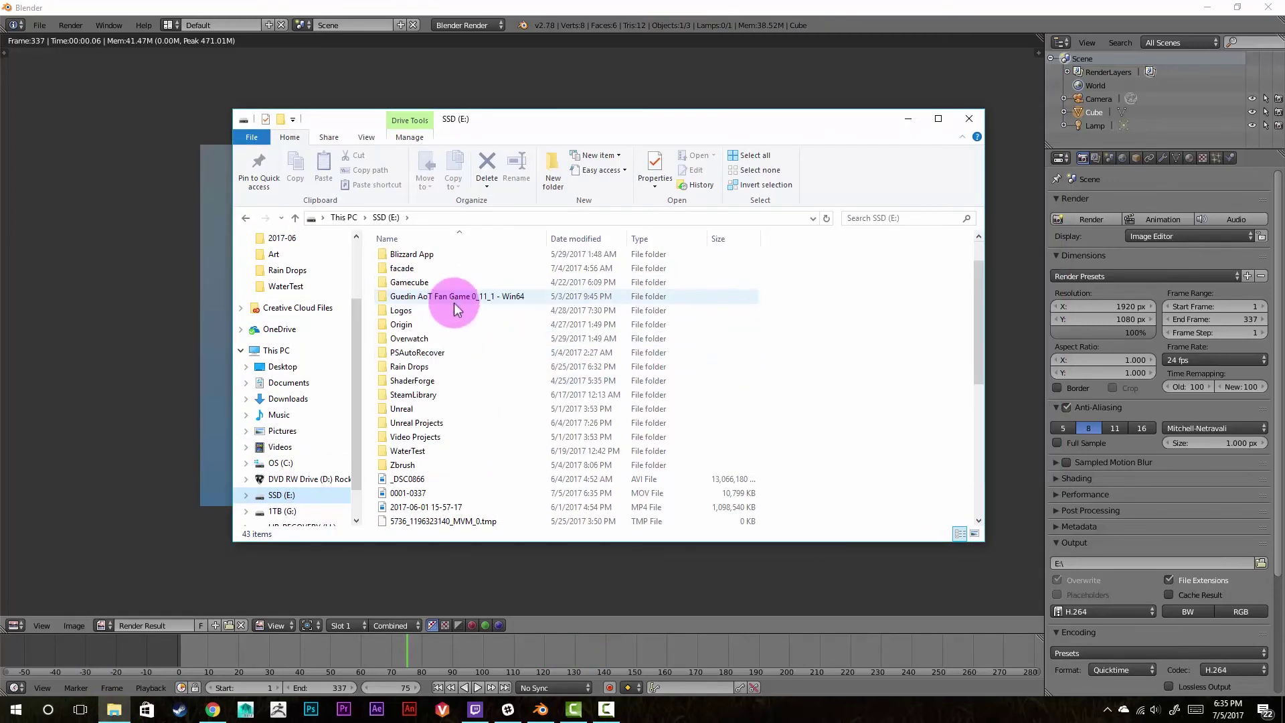
pyautogui.scroll(-3, 497, 476)
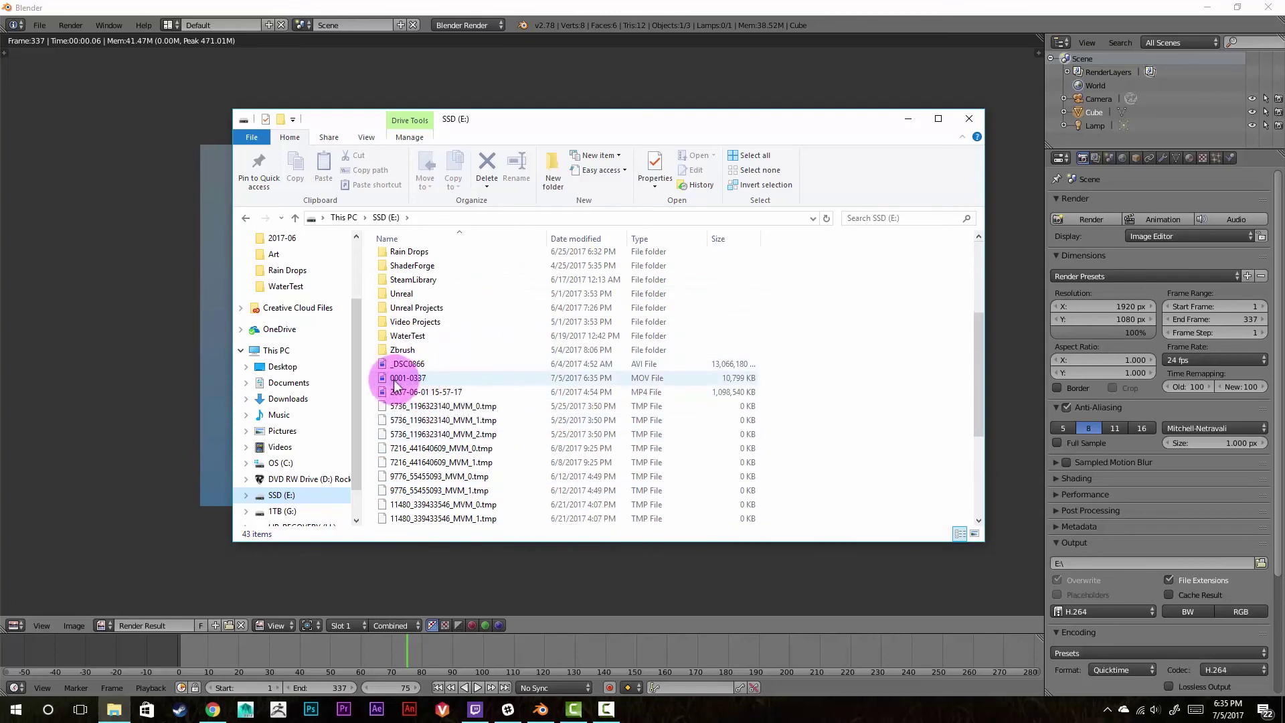
pyautogui.doubleClick(445, 380)
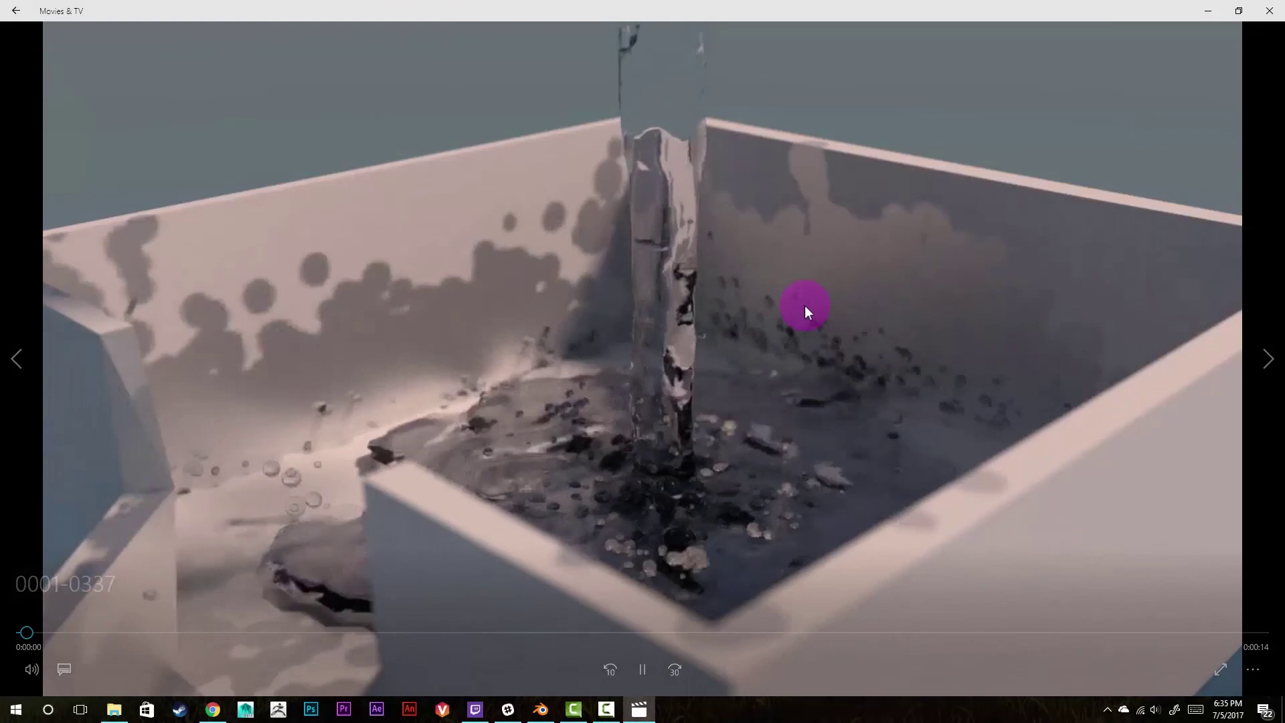